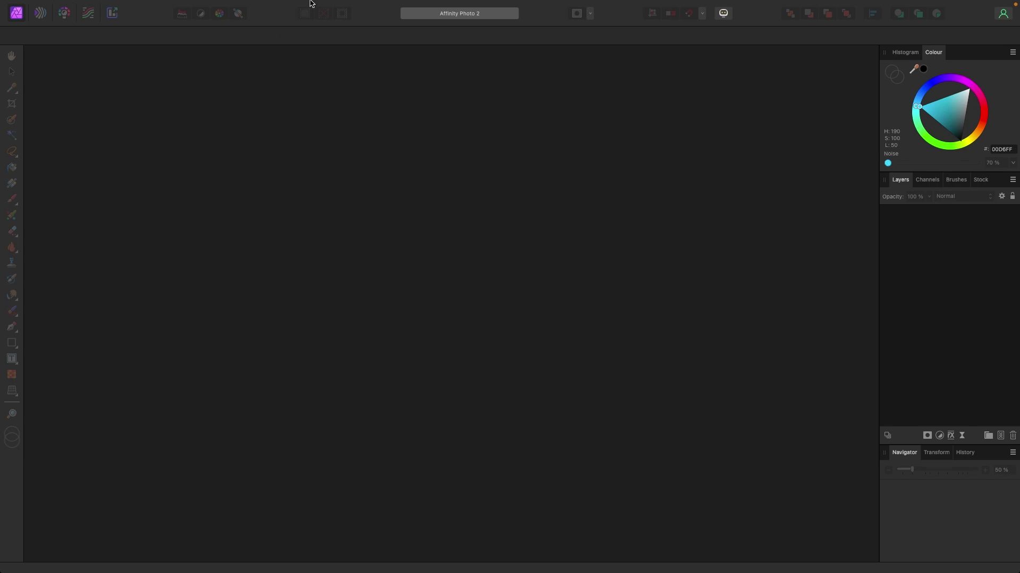
Reset the studio to its default layout so the Histogram panel replaces the Colour panel
{"action": "mouse_move", "coordinate": [313, 2]}
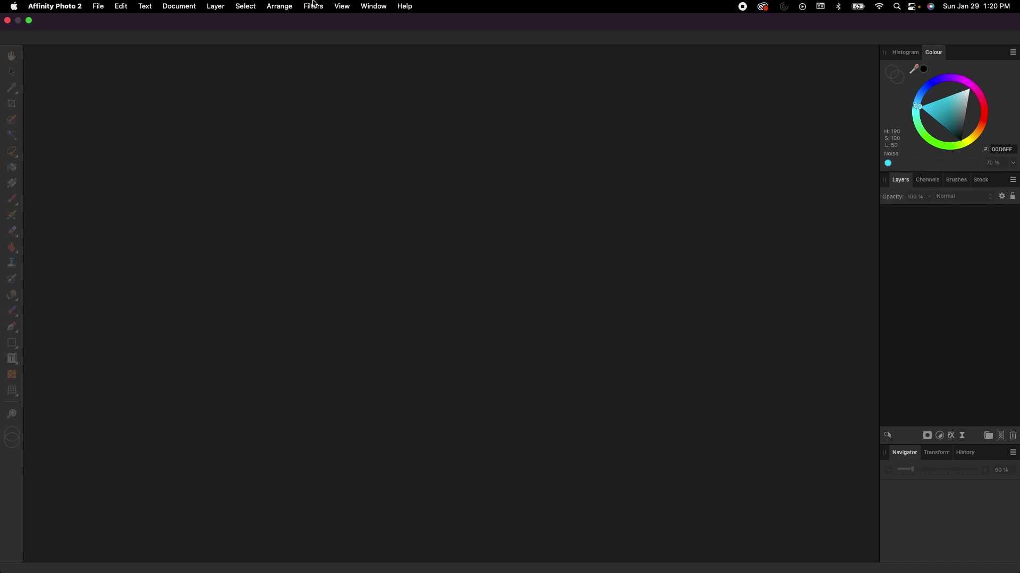
{"action": "left_click", "coordinate": [367, 5]}
{"action": "mouse_move", "coordinate": [418, 113]}
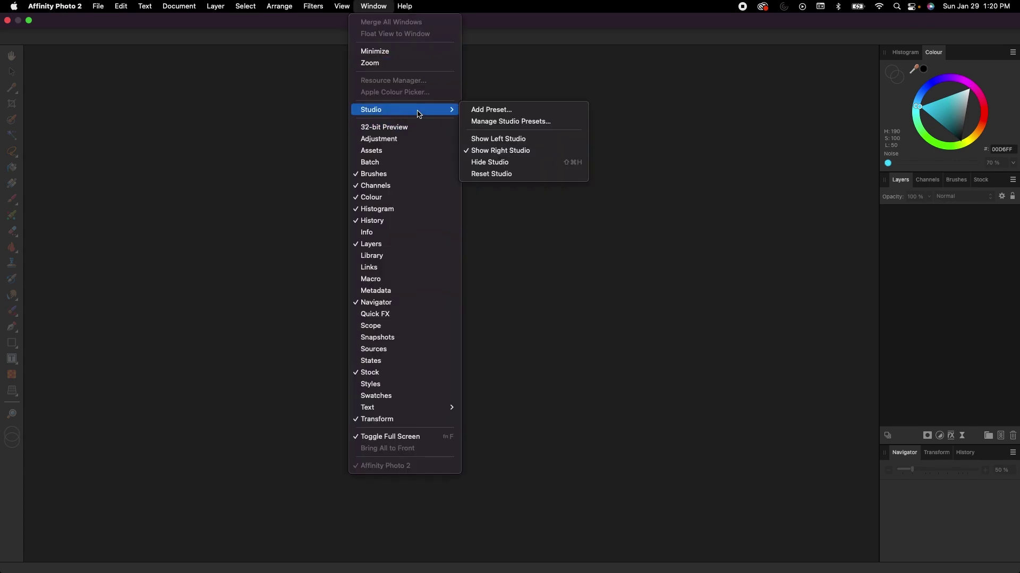
{"action": "left_click", "coordinate": [503, 174]}
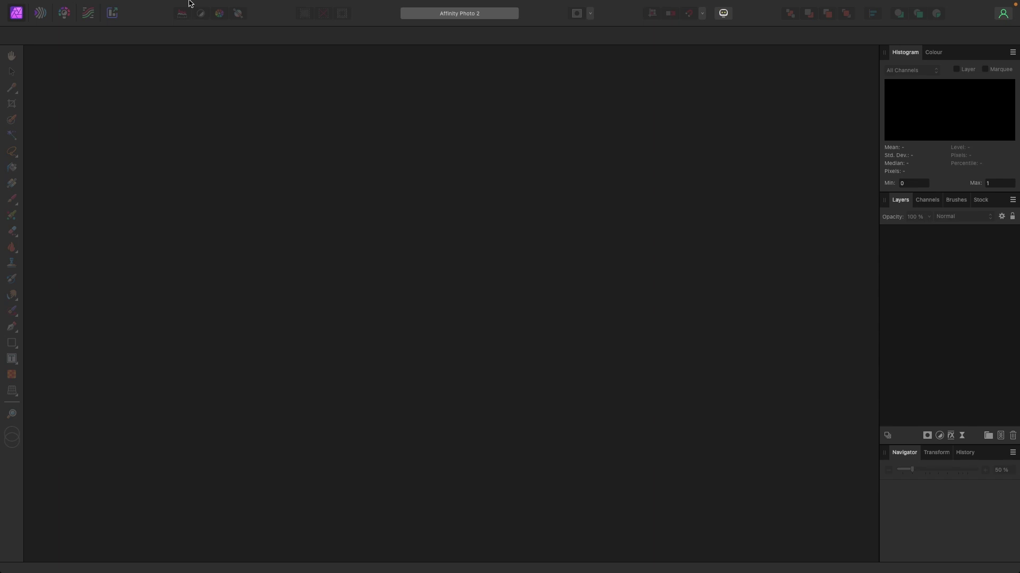
Create a new blank 1920×1080 px document using the FHD 1080p preset
{"action": "mouse_move", "coordinate": [191, 2]}
{"action": "left_click", "coordinate": [97, 5]}
{"action": "left_click", "coordinate": [104, 22]}
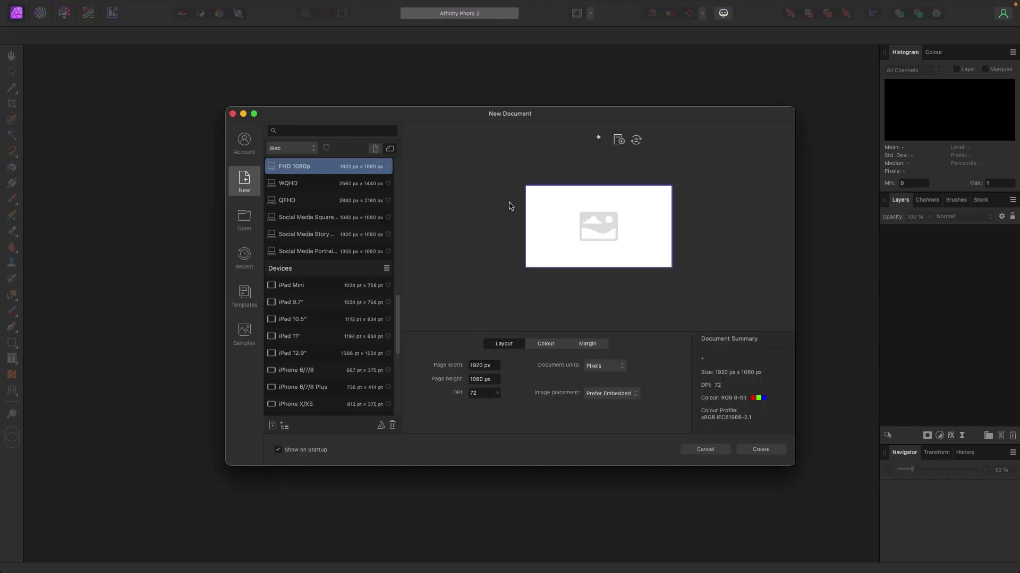
{"action": "left_click", "coordinate": [759, 450]}
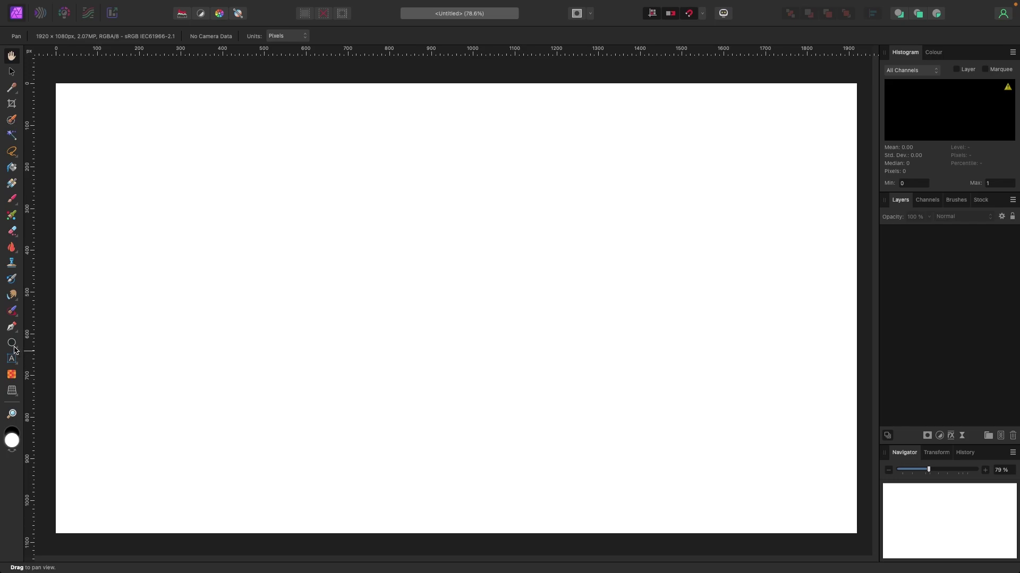
Draw a circle on the left of the page and fill it magenta (FF00EF)
{"action": "left_click", "coordinate": [12, 342]}
{"action": "left_click_drag", "start_coordinate": [183, 147], "coordinate": [441, 348]}
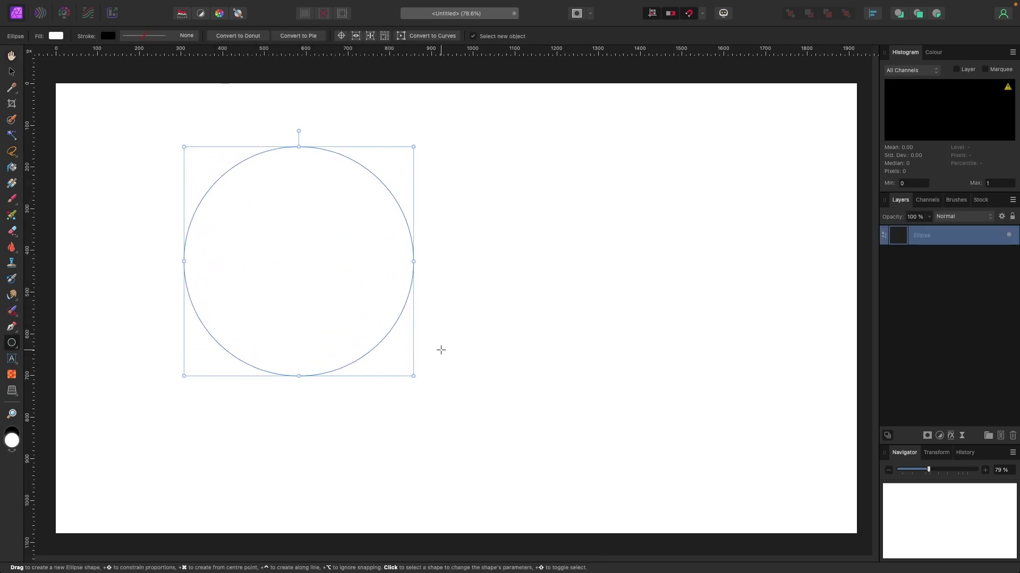
{"action": "left_click", "coordinate": [933, 54]}
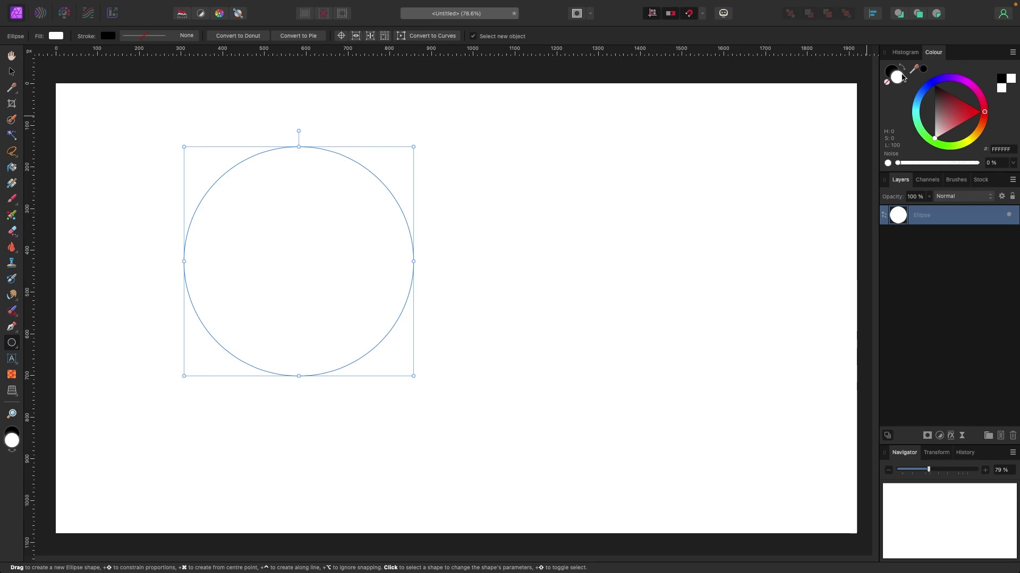
{"action": "left_click_drag", "start_coordinate": [956, 82], "coordinate": [967, 85]}
Move the circle up-left and stretch it into a slightly wide ellipse
{"action": "left_click", "coordinate": [12, 72]}
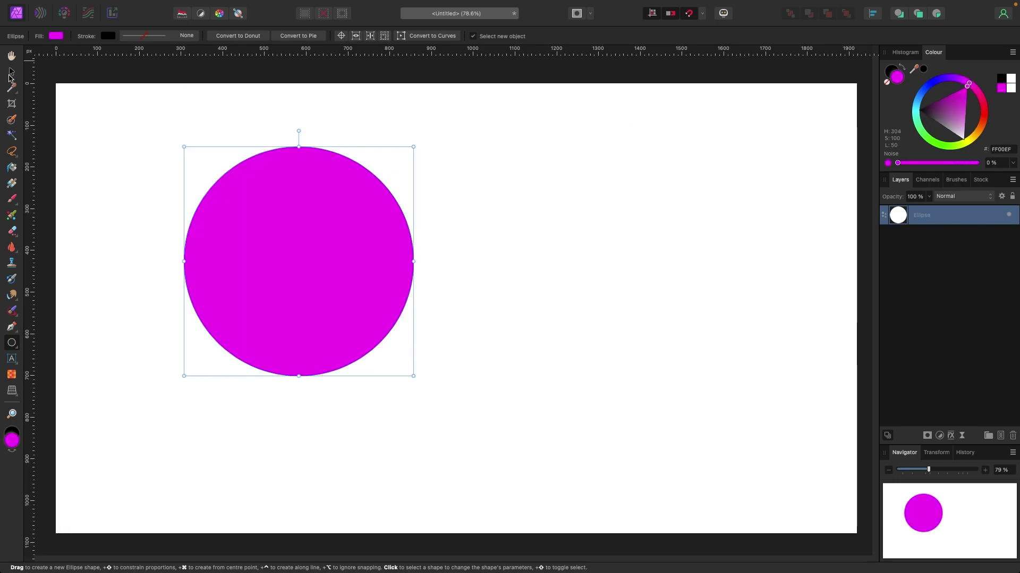
{"action": "left_click_drag", "start_coordinate": [333, 239], "coordinate": [319, 216]}
{"action": "mouse_move", "coordinate": [400, 347]}
{"action": "left_mouse_down"}
{"action": "mouse_move", "coordinate": [384, 335]}
{"action": "mouse_move", "coordinate": [415, 338]}
{"action": "left_mouse_up"}
{"action": "left_click", "coordinate": [495, 304]}
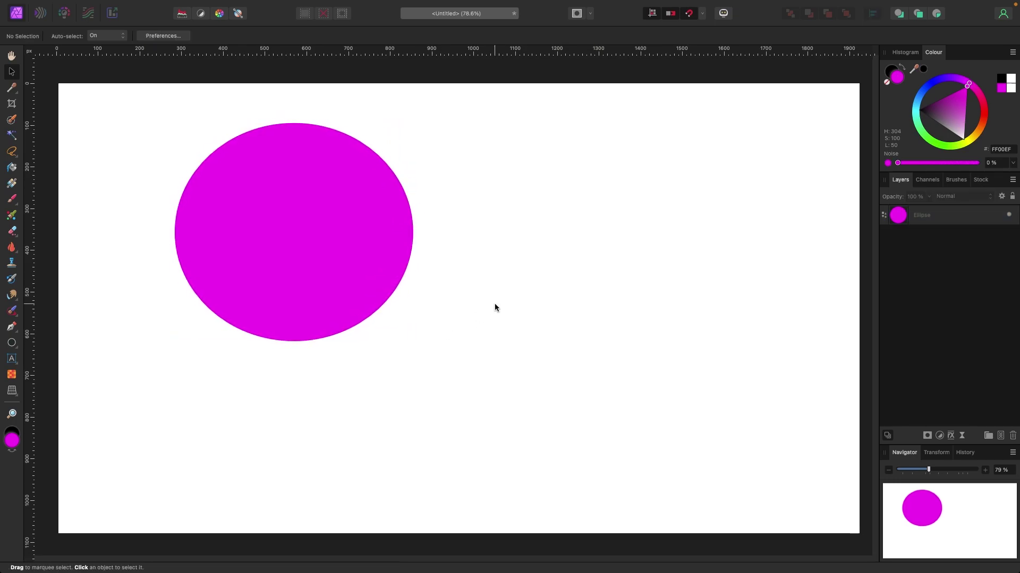
{"action": "scroll", "coordinate": [495, 303], "scroll_direction": "left", "scroll_amount": 2}
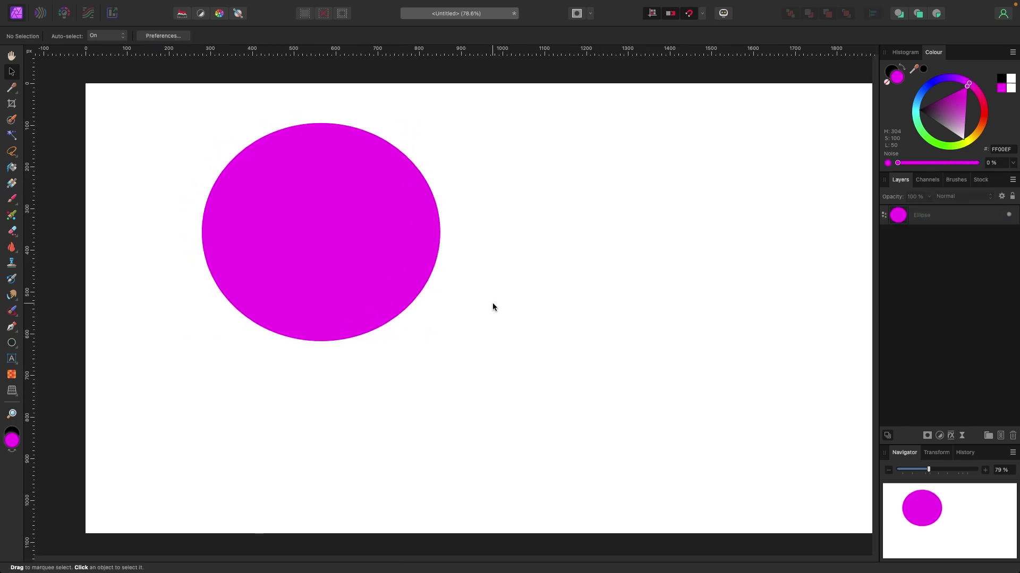
{"action": "left_click_drag", "start_coordinate": [407, 260], "coordinate": [391, 258]}
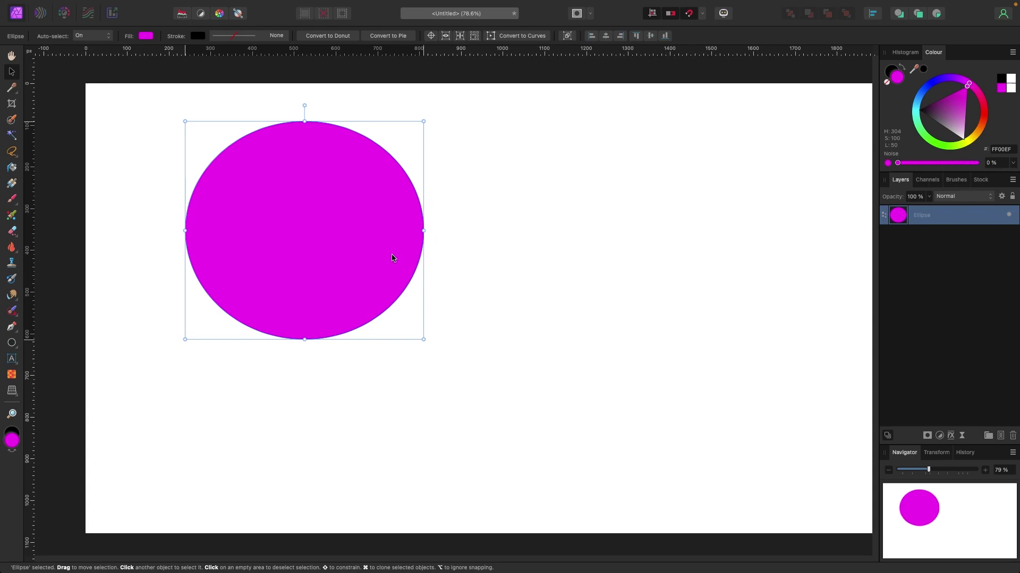
{"action": "left_click", "coordinate": [378, 320]}
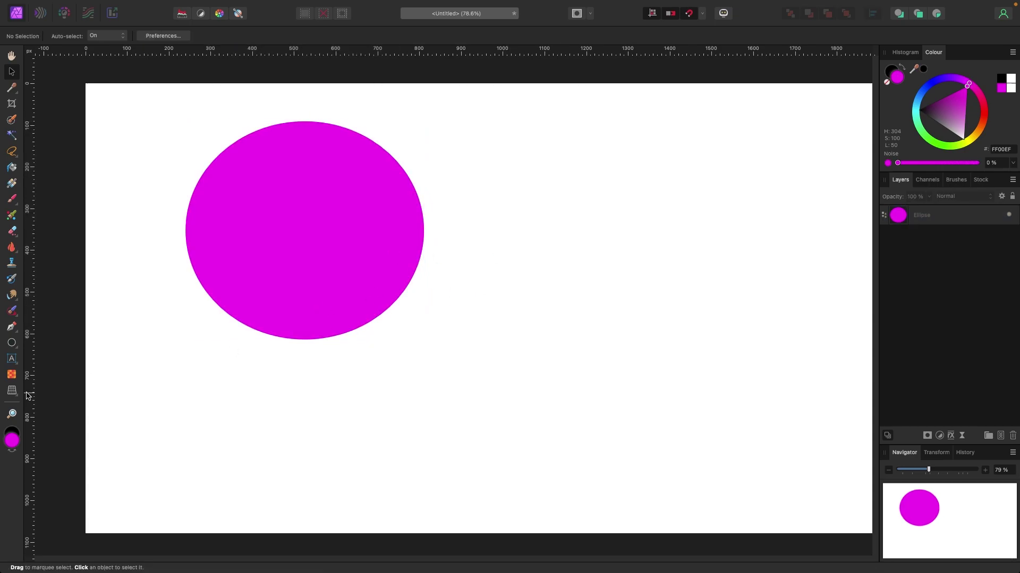
Draw a large triangle to the right of the ellipse with the Triangle Tool
{"action": "left_click", "coordinate": [18, 367]}
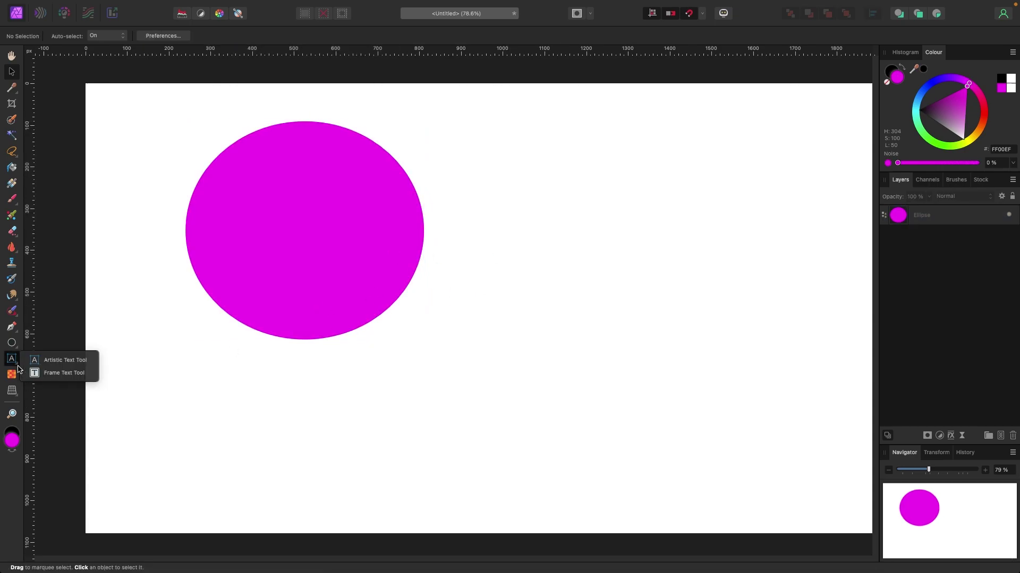
{"action": "left_click", "coordinate": [17, 348]}
{"action": "left_click", "coordinate": [40, 348]}
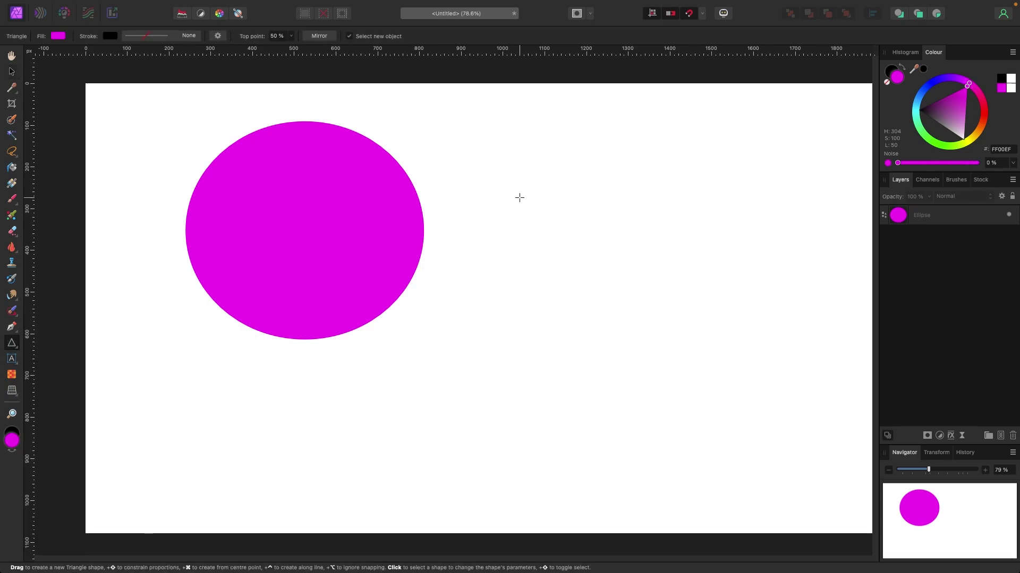
{"action": "left_click_drag", "start_coordinate": [497, 183], "coordinate": [735, 446]}
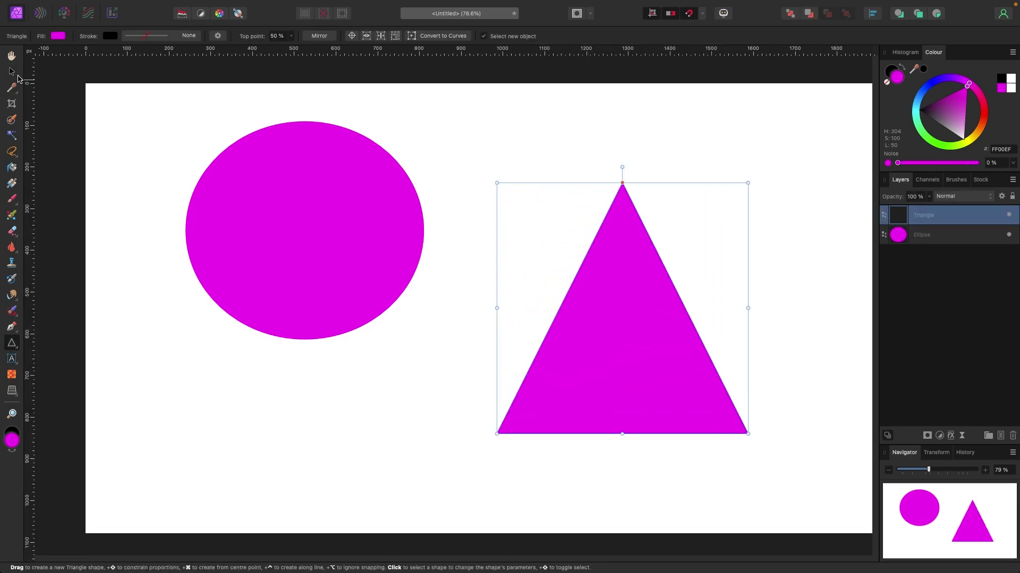
Fill the triangle blue (009EFF) and reposition it beside the ellipse
{"action": "key", "text": "v"}
{"action": "left_click_drag", "start_coordinate": [624, 328], "coordinate": [594, 315]}
{"action": "left_click_drag", "start_coordinate": [930, 119], "coordinate": [920, 99]}
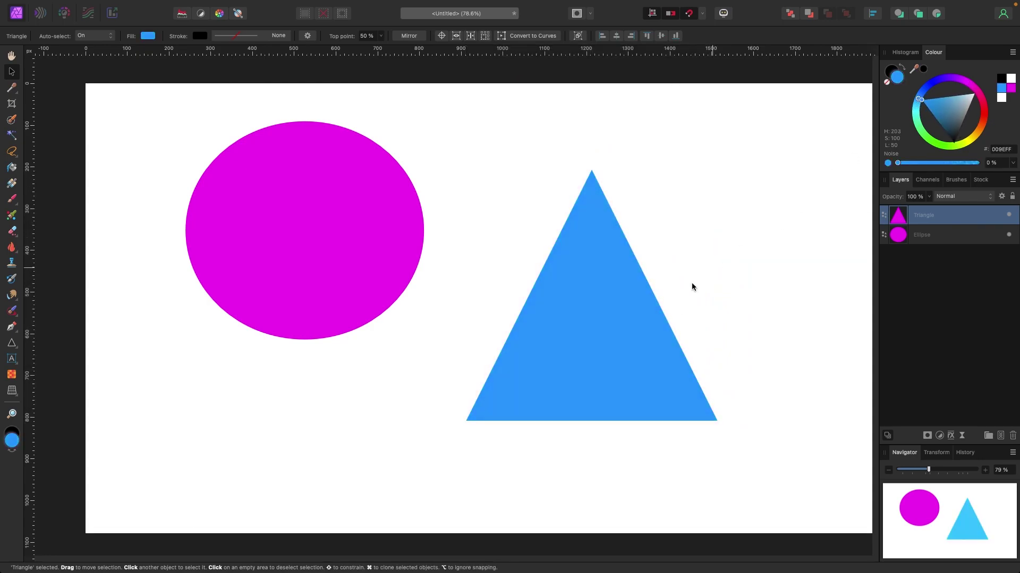
{"action": "left_click_drag", "start_coordinate": [692, 287], "coordinate": [638, 300]}
{"action": "scroll", "coordinate": [639, 300], "scroll_direction": "right", "scroll_amount": 1}
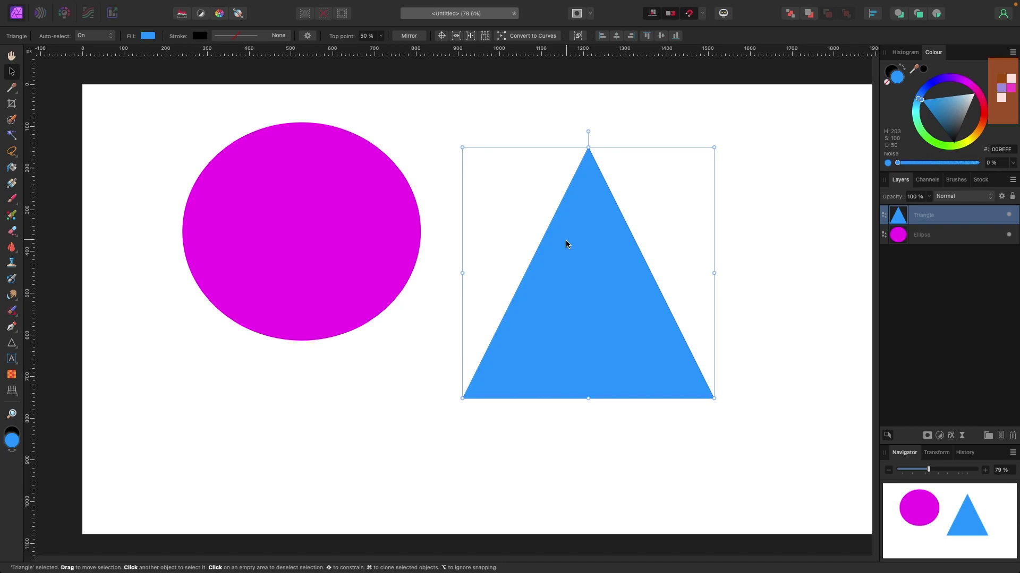
{"action": "left_click_drag", "start_coordinate": [566, 243], "coordinate": [545, 229]}
{"action": "left_click", "coordinate": [752, 234]}
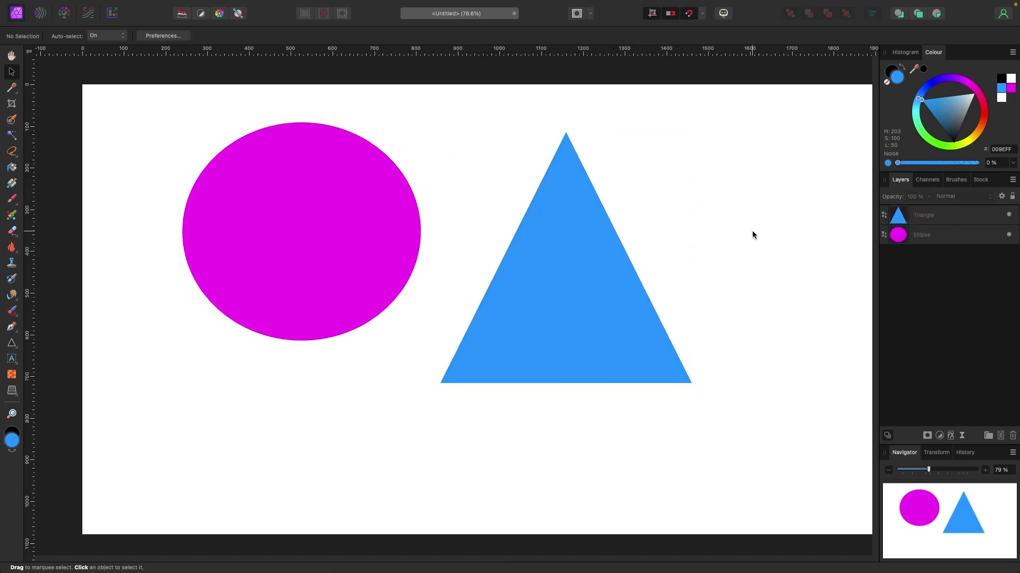
{"action": "left_click_drag", "start_coordinate": [595, 276], "coordinate": [589, 276]}
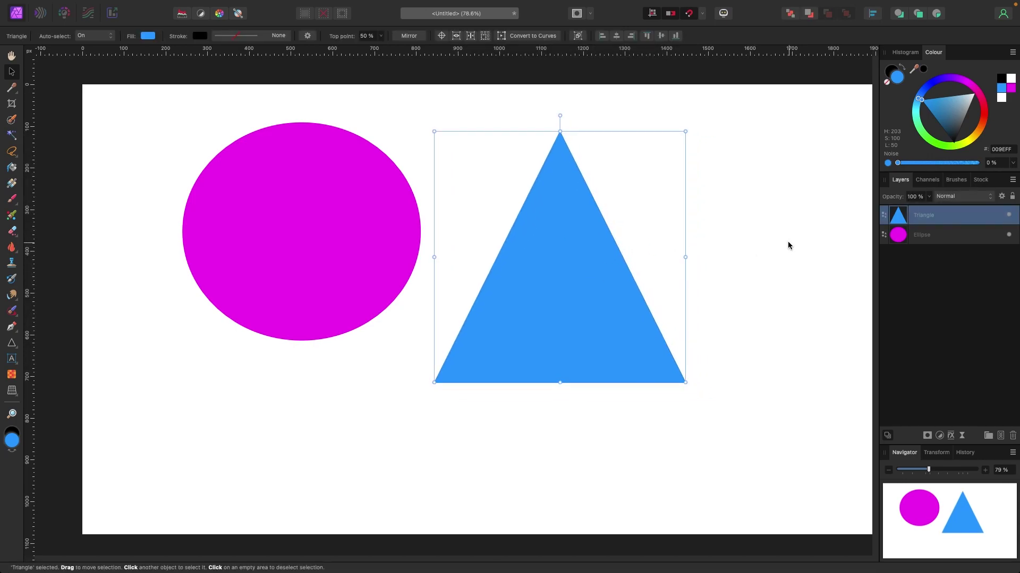
{"action": "left_click", "coordinate": [762, 236]}
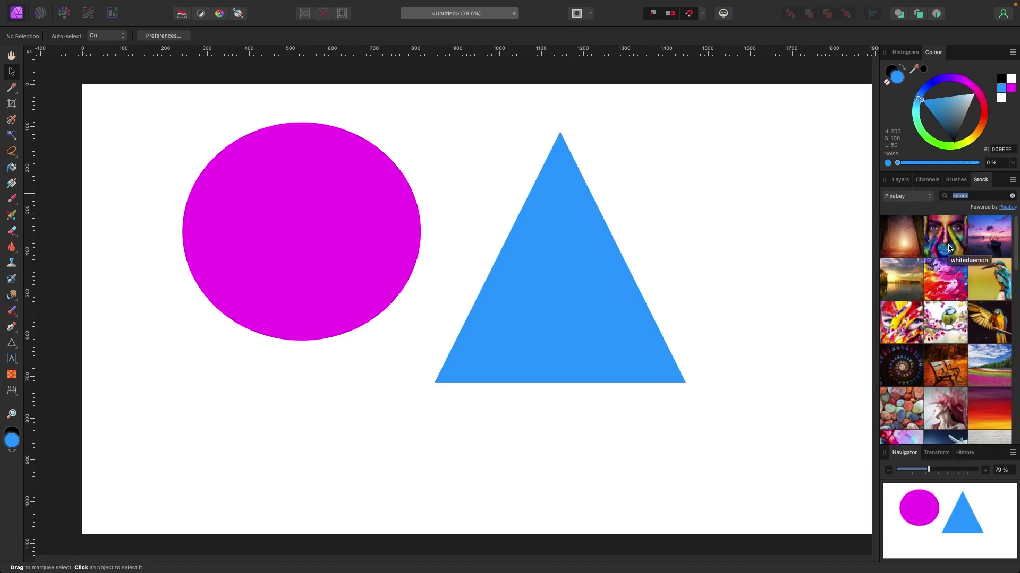
Drag the Pixabay painted-face photo from the Stock panel onto the canvas
{"action": "left_click_drag", "start_coordinate": [949, 248], "coordinate": [732, 253]}
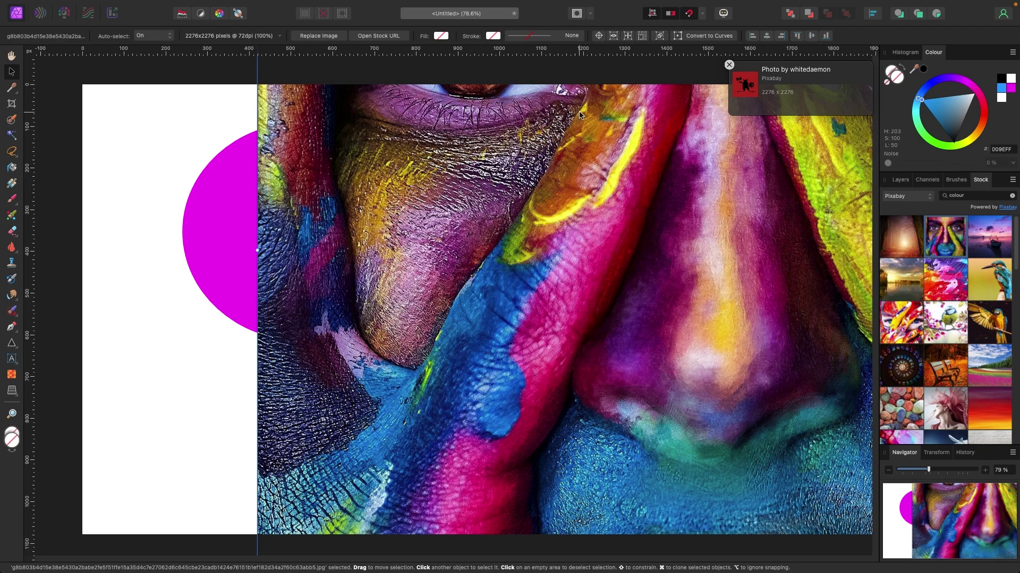
Scale the face photo down to a small square and move it just right of the blue triangle
{"action": "mouse_move", "coordinate": [374, 2]}
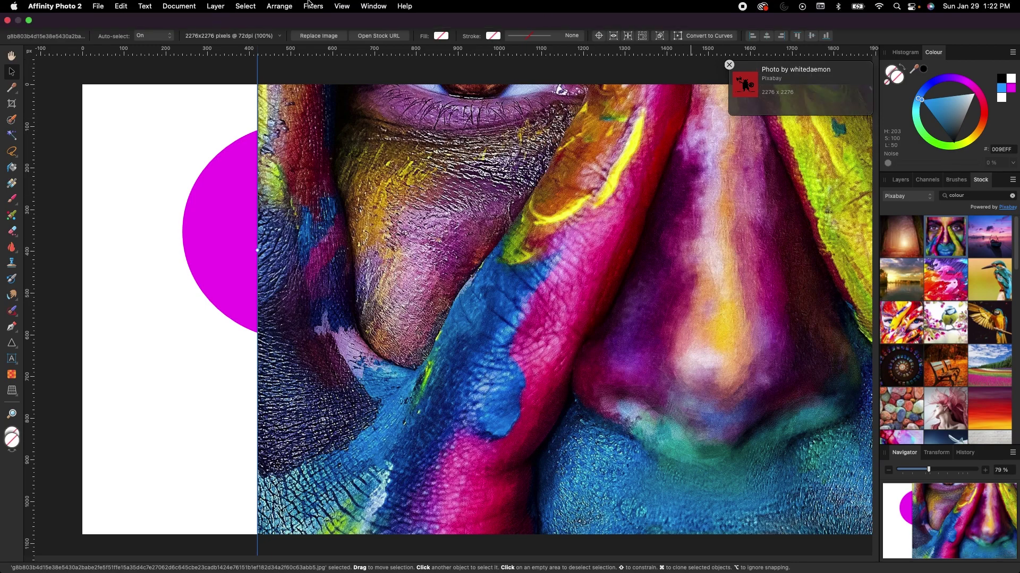
{"action": "left_click", "coordinate": [345, 6]}
{"action": "mouse_move", "coordinate": [361, 22]}
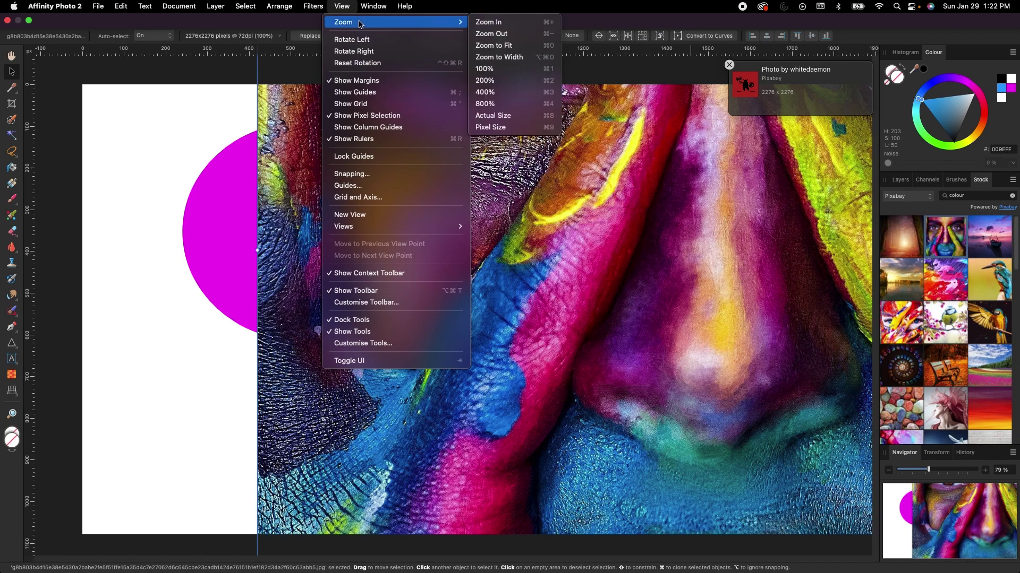
{"action": "left_click", "coordinate": [503, 33]}
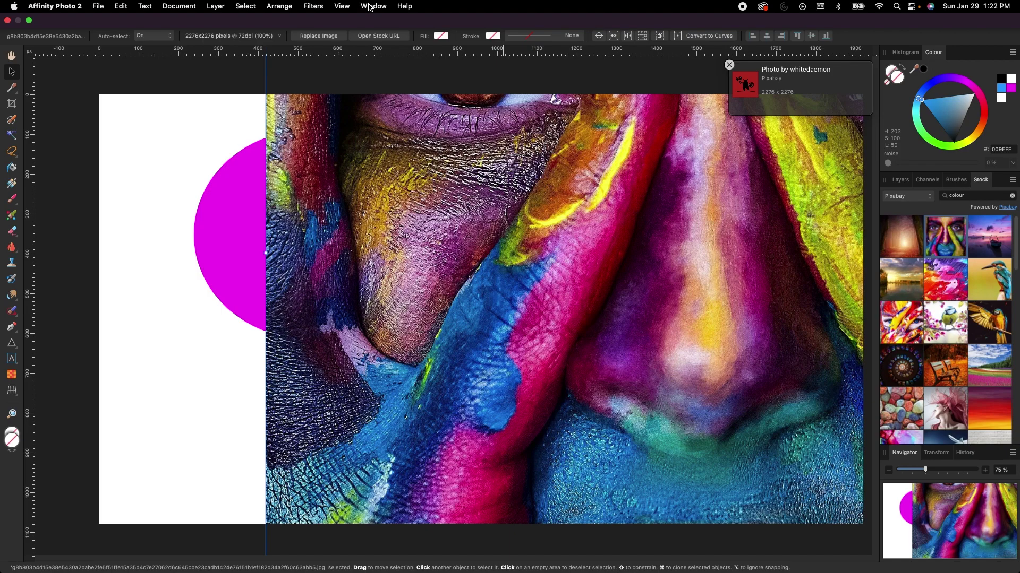
{"action": "key", "text": "super+minus"}
{"action": "key", "text": "super+minus"}
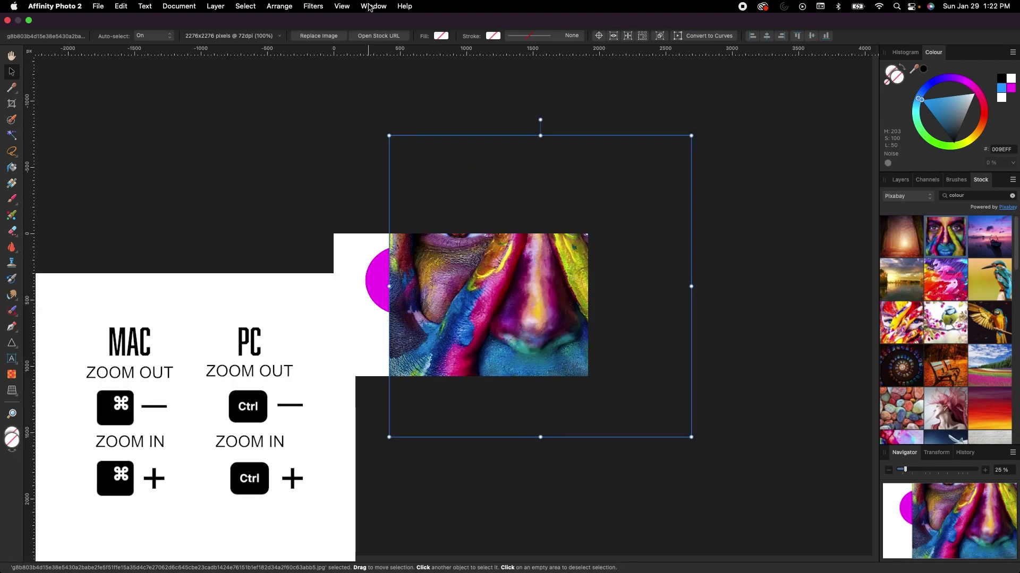
{"action": "key", "text": "super+equal"}
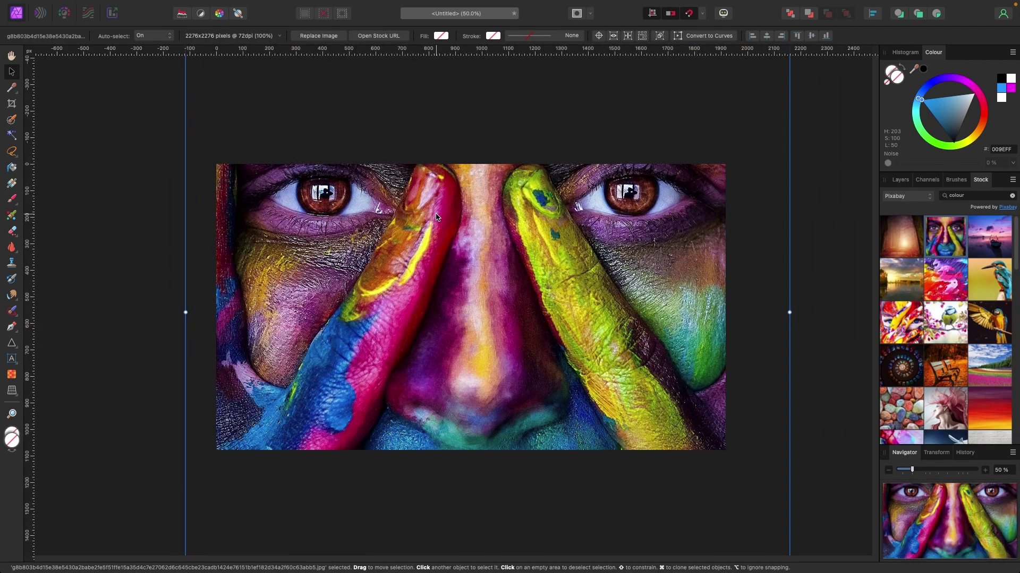
{"action": "key", "text": "super+minus"}
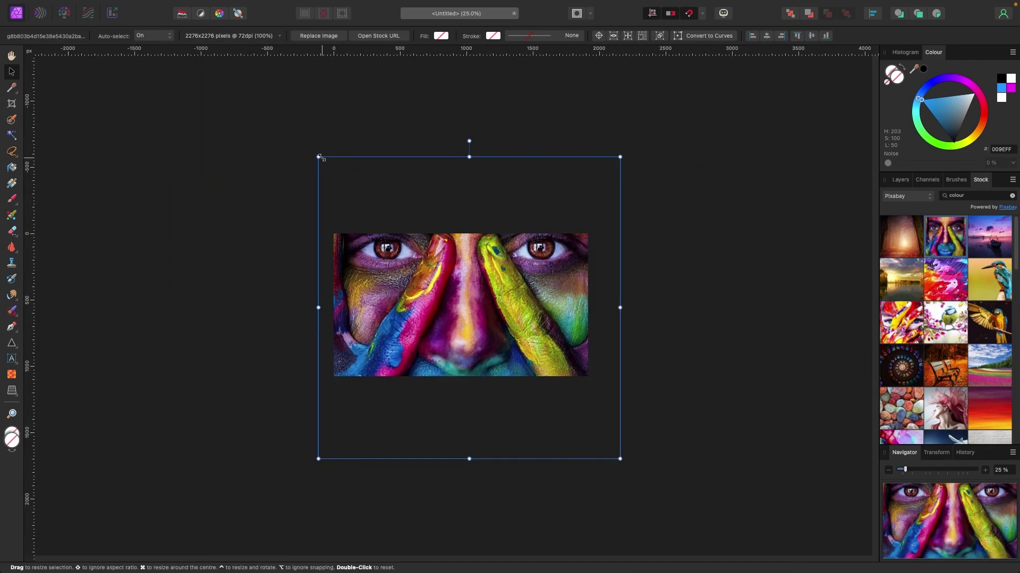
{"action": "left_click_drag", "start_coordinate": [318, 157], "coordinate": [403, 237]}
{"action": "left_click_drag", "start_coordinate": [619, 237], "coordinate": [456, 379]}
{"action": "left_click_drag", "start_coordinate": [433, 431], "coordinate": [542, 294]}
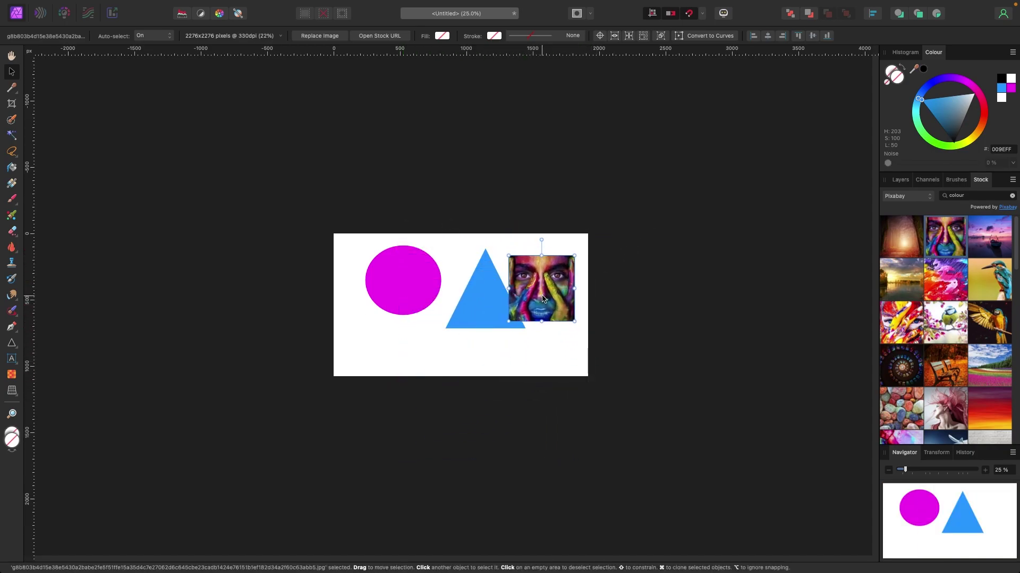
{"action": "key", "text": "super+equal"}
{"action": "key", "text": "super+equal"}
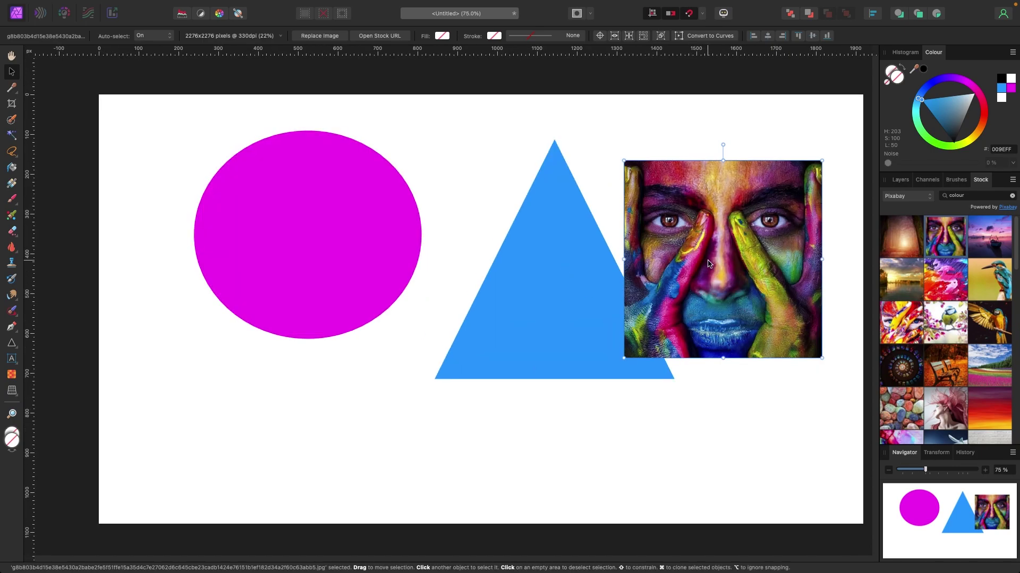
Select the blue triangle and nudge it left until it overlaps the magenta ellipse's edge
{"action": "left_click", "coordinate": [905, 183]}
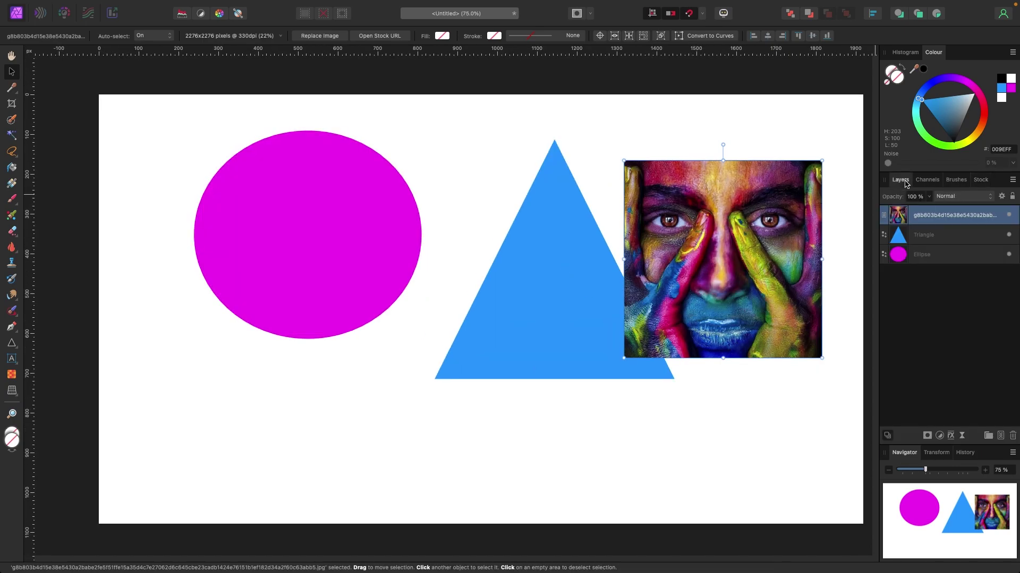
{"action": "left_click", "coordinate": [943, 255]}
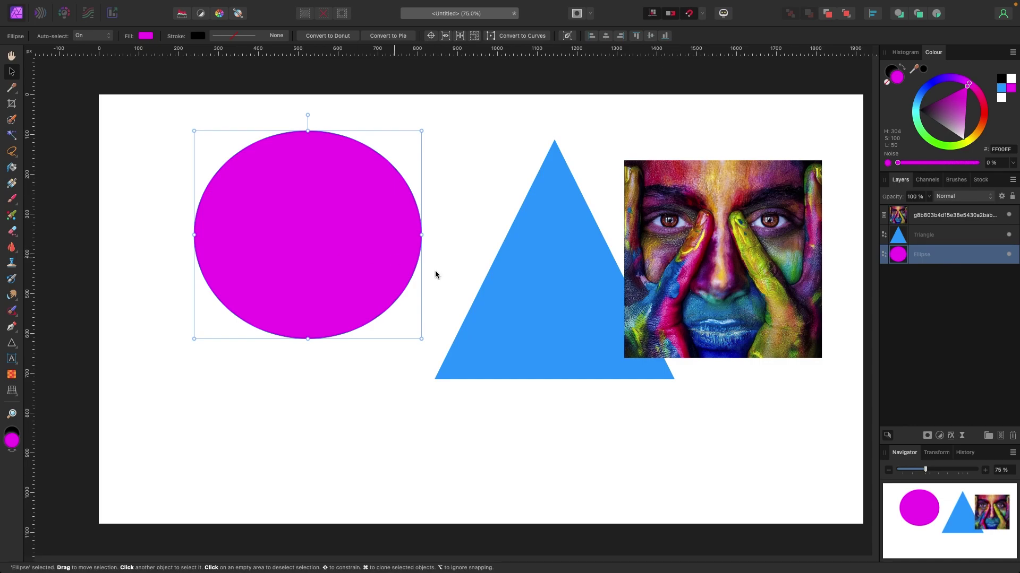
{"action": "left_click", "coordinate": [512, 296]}
{"action": "key", "text": "super+z"}
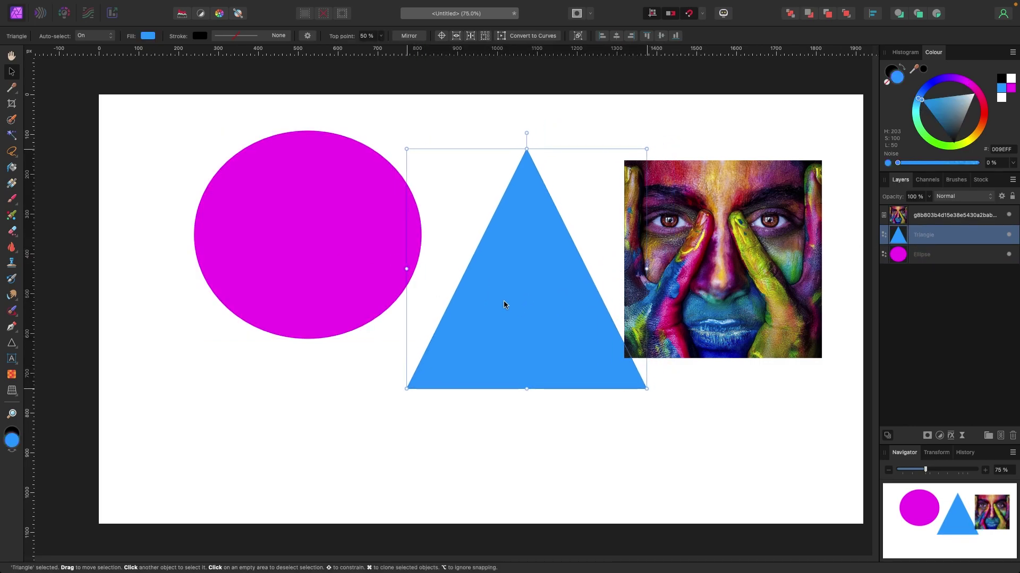
{"action": "key", "text": "super+z"}
{"action": "left_click", "coordinate": [543, 307]}
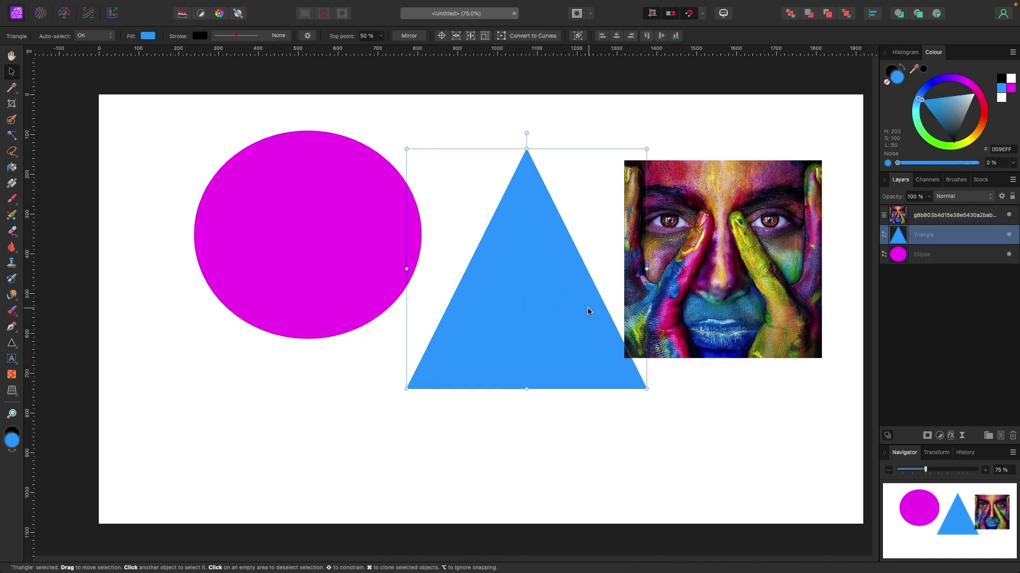
{"action": "left_click_drag", "start_coordinate": [588, 307], "coordinate": [553, 310]}
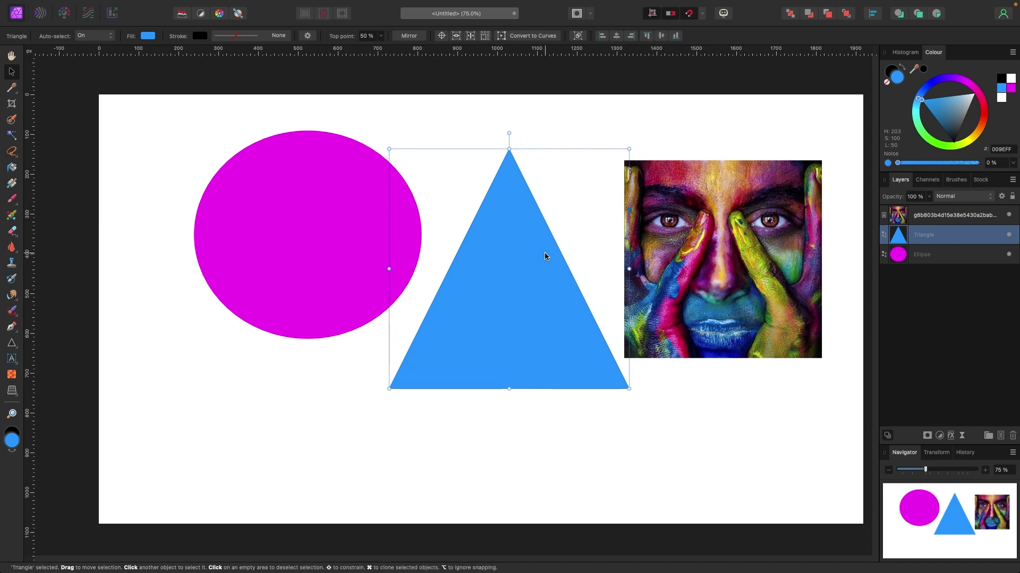
Sample green (5A9E32) from the face photo with the Colour Picker to fill the triangle
{"action": "left_click", "coordinate": [11, 89]}
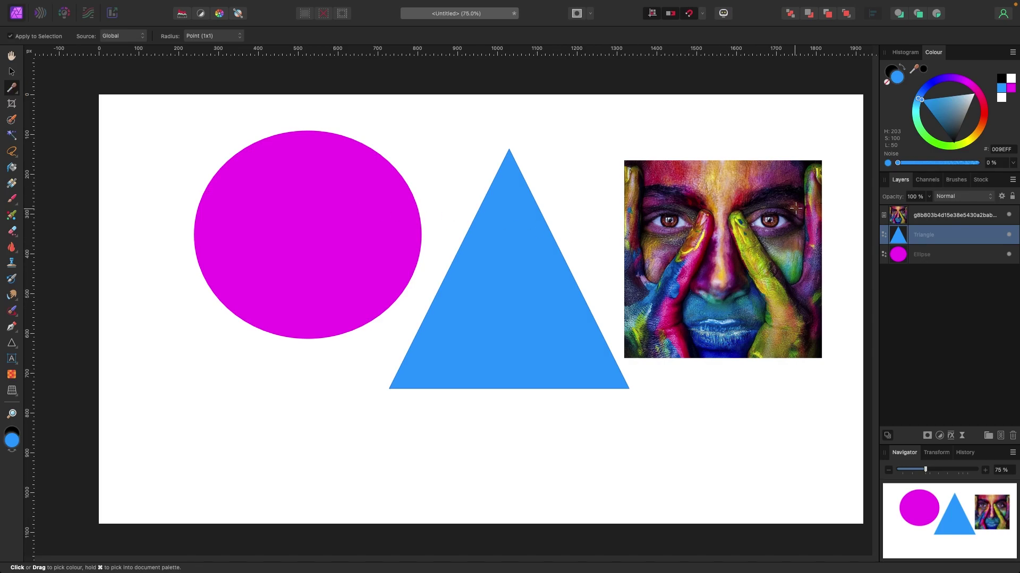
{"action": "left_click", "coordinate": [793, 273]}
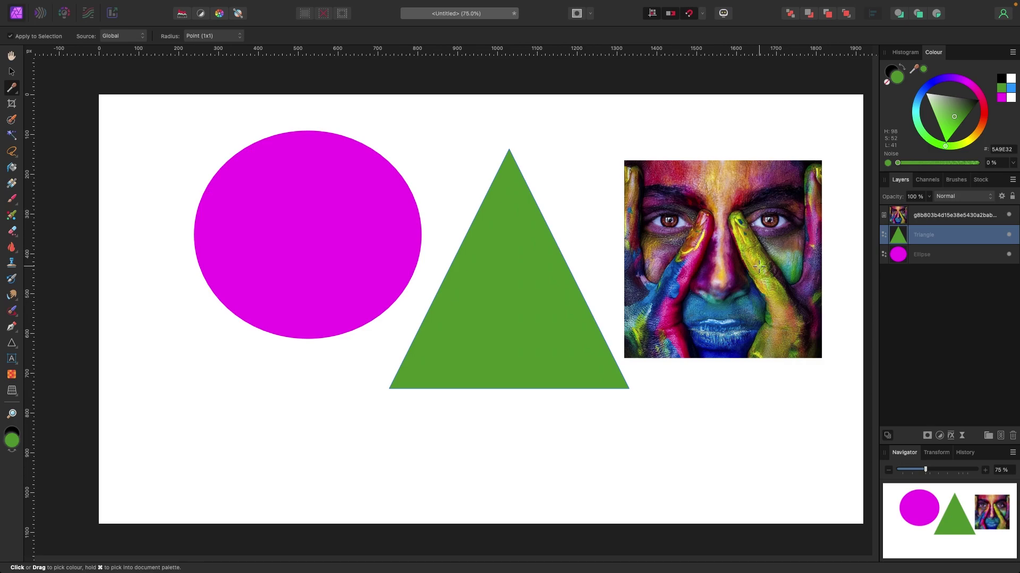
Undo the green fill, restoring the triangle's blue (009EFF)
{"action": "key", "text": "super+z"}
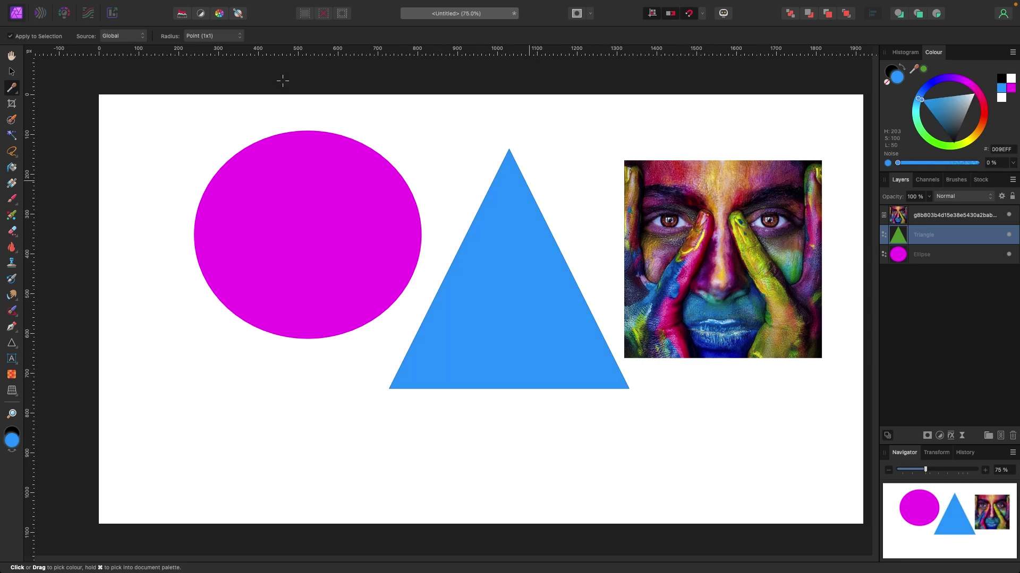
{"action": "left_click", "coordinate": [122, 5]}
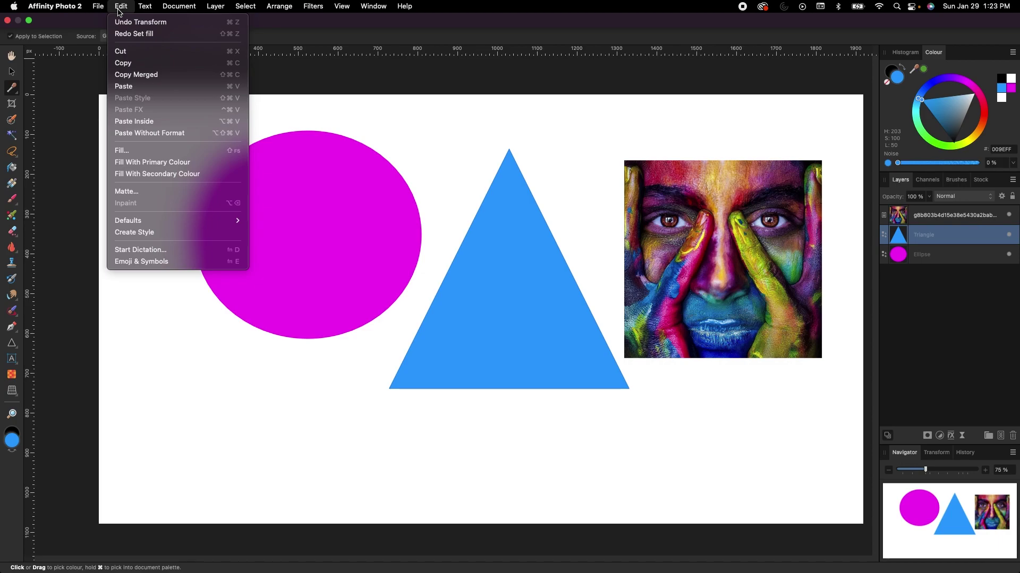
Select the magenta ellipse and move it down and to the left
{"action": "left_click", "coordinate": [10, 74]}
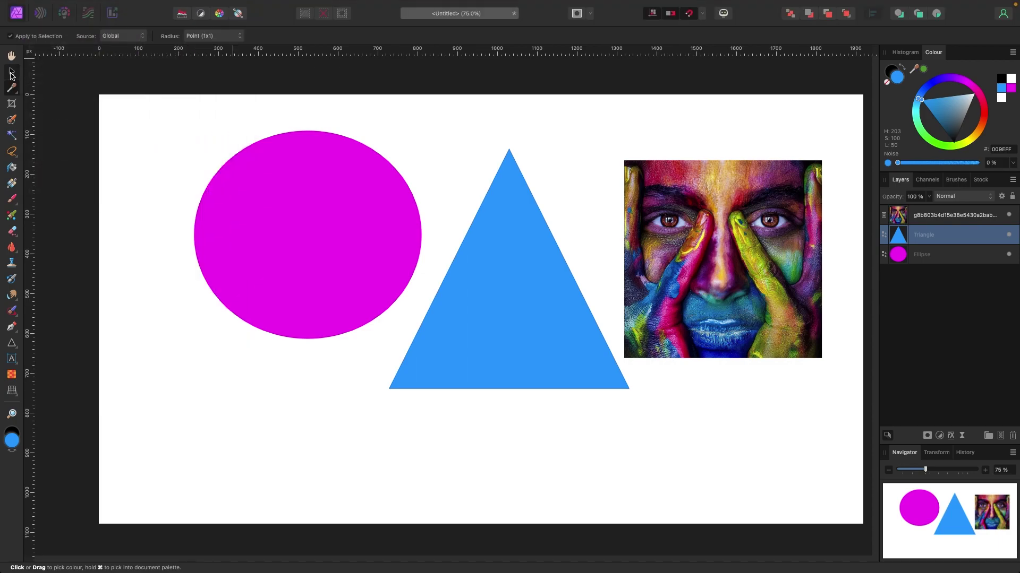
{"action": "left_click", "coordinate": [11, 75]}
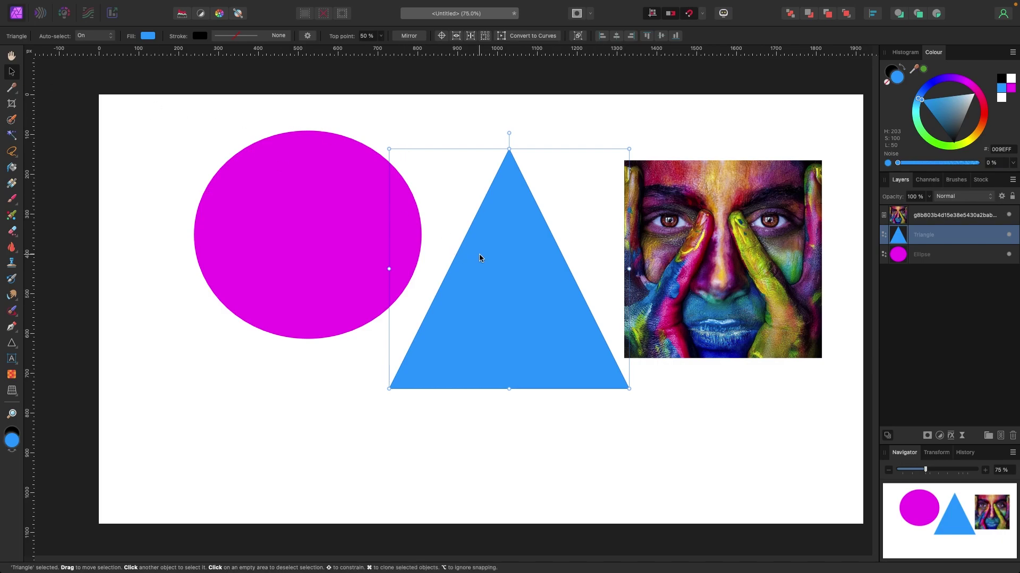
{"action": "left_click", "coordinate": [348, 244]}
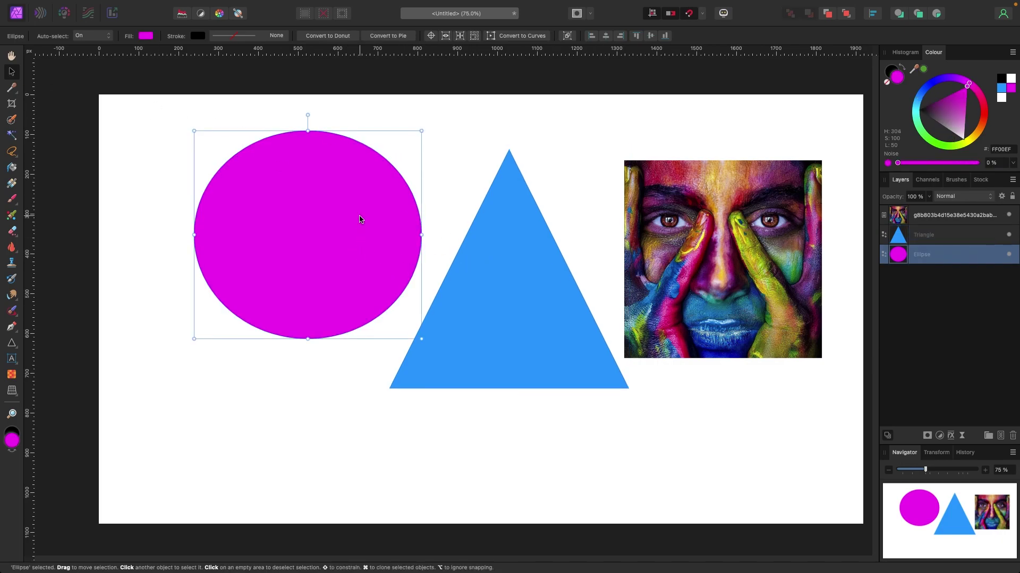
{"action": "left_click_drag", "start_coordinate": [357, 220], "coordinate": [364, 253]}
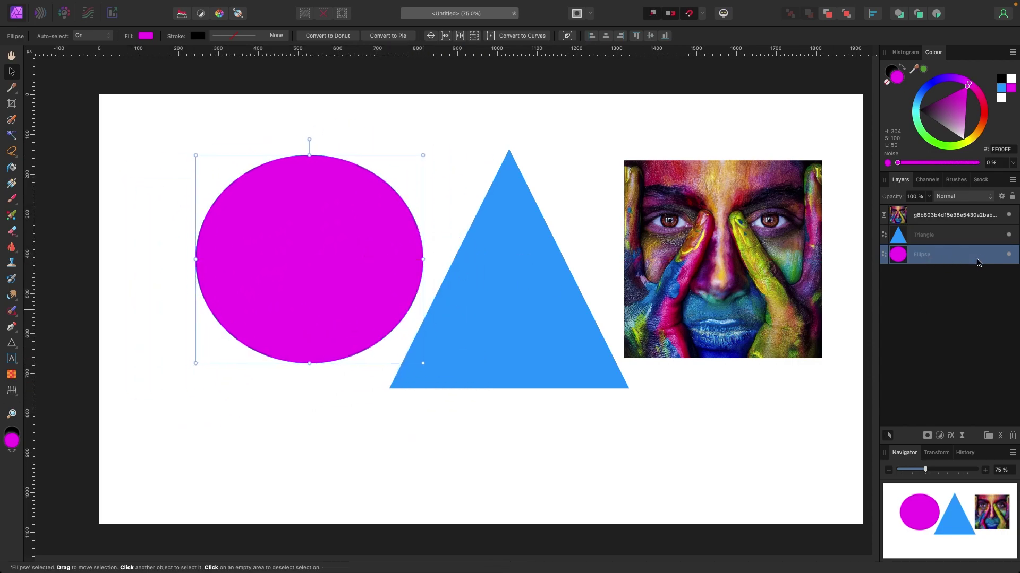
{"action": "left_click_drag", "start_coordinate": [323, 264], "coordinate": [309, 264]}
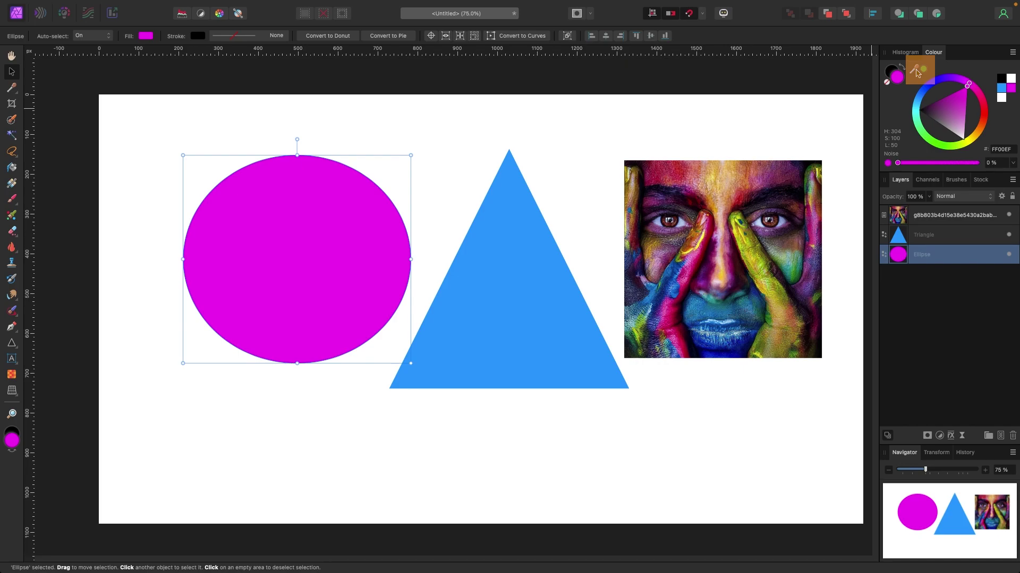
Sample yellow-green (D3D633) from the photo and apply it to the ellipse and triangle
{"action": "left_click_drag", "start_coordinate": [924, 73], "coordinate": [758, 354]}
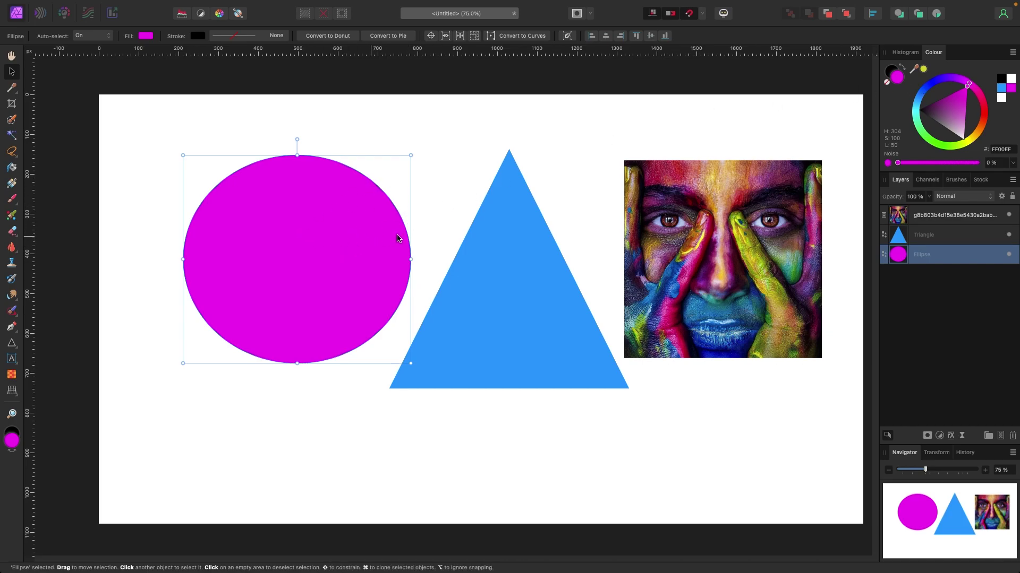
{"action": "left_click", "coordinate": [923, 70]}
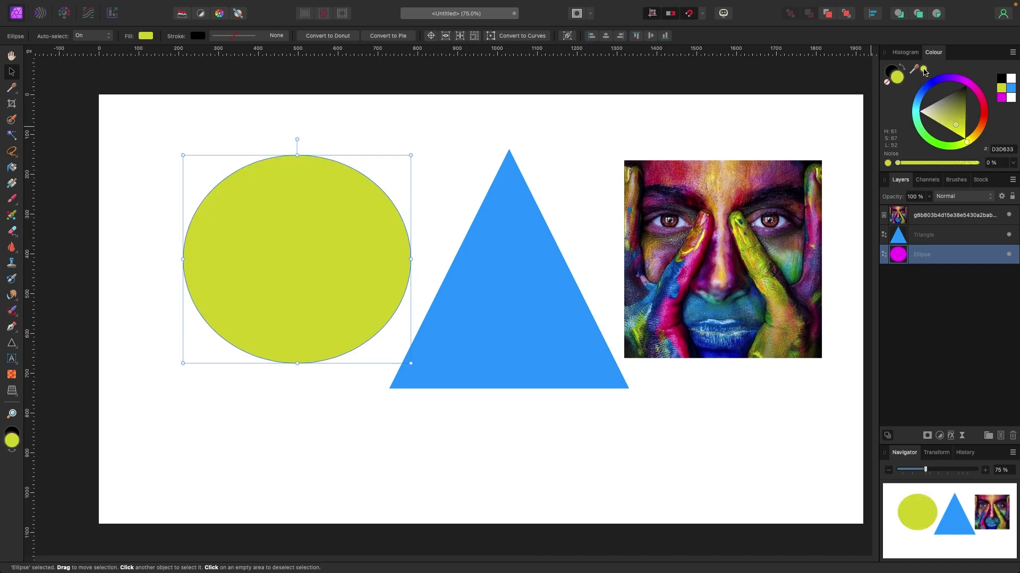
{"action": "left_click", "coordinate": [519, 269]}
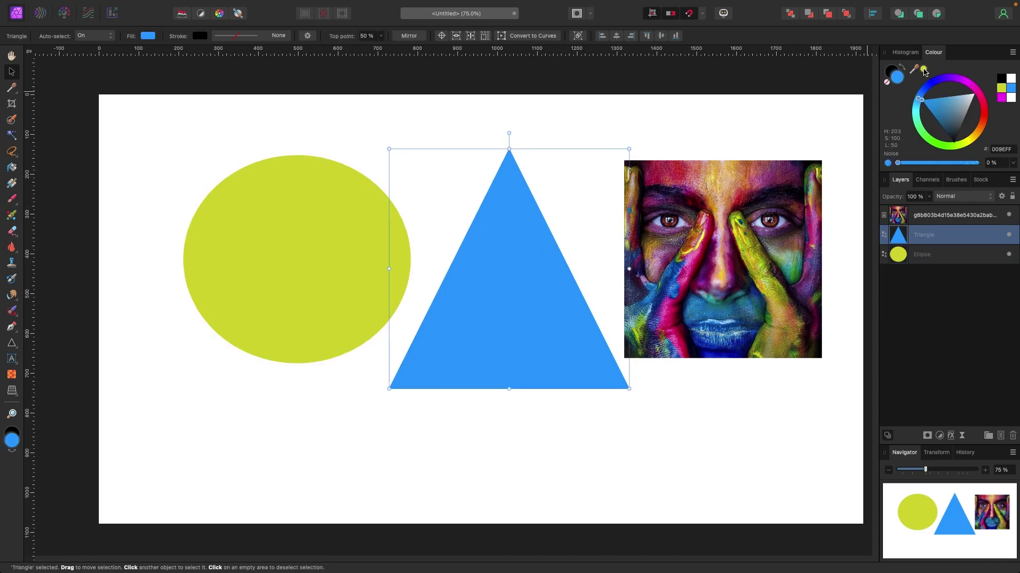
{"action": "left_click", "coordinate": [1000, 89]}
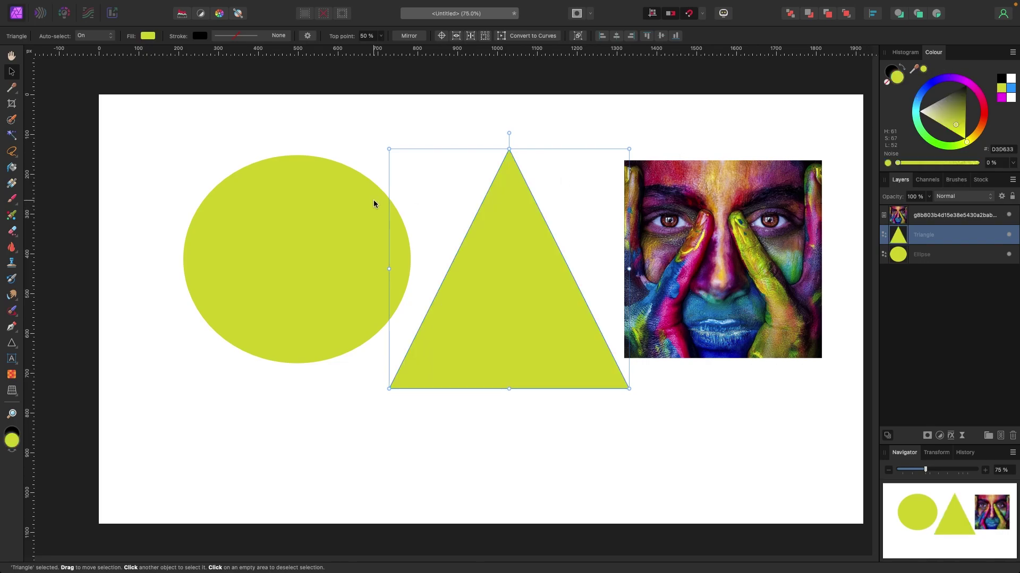
{"action": "left_click", "coordinate": [347, 211]}
Sample a colour from around the eye in the painted-face photo
{"action": "scroll", "coordinate": [530, 250], "scroll_direction": "right", "scroll_amount": 3}
{"action": "scroll", "coordinate": [530, 250], "scroll_direction": "up", "scroll_amount": 2}
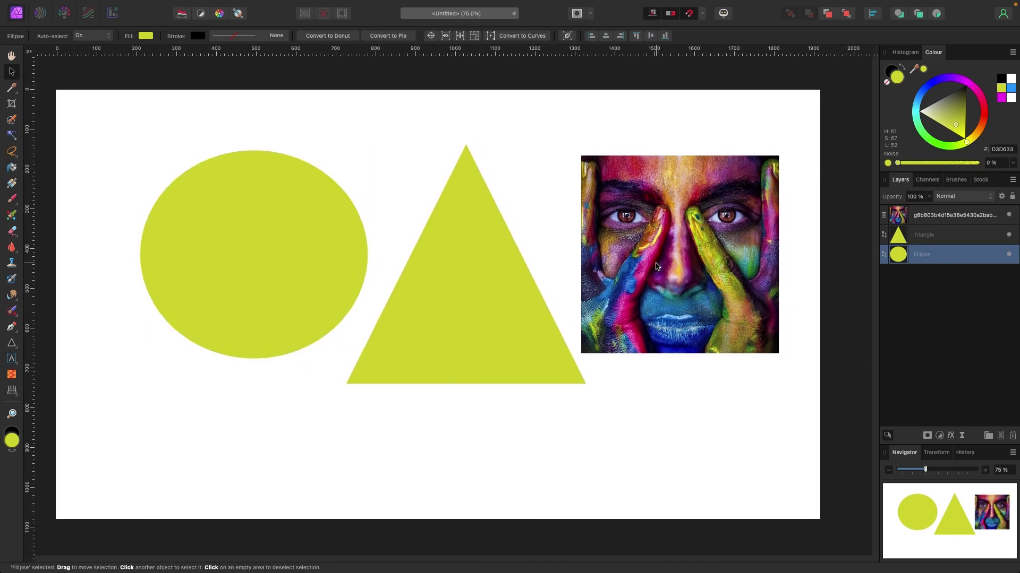
{"action": "scroll", "coordinate": [655, 266], "scroll_direction": "right", "scroll_amount": 1}
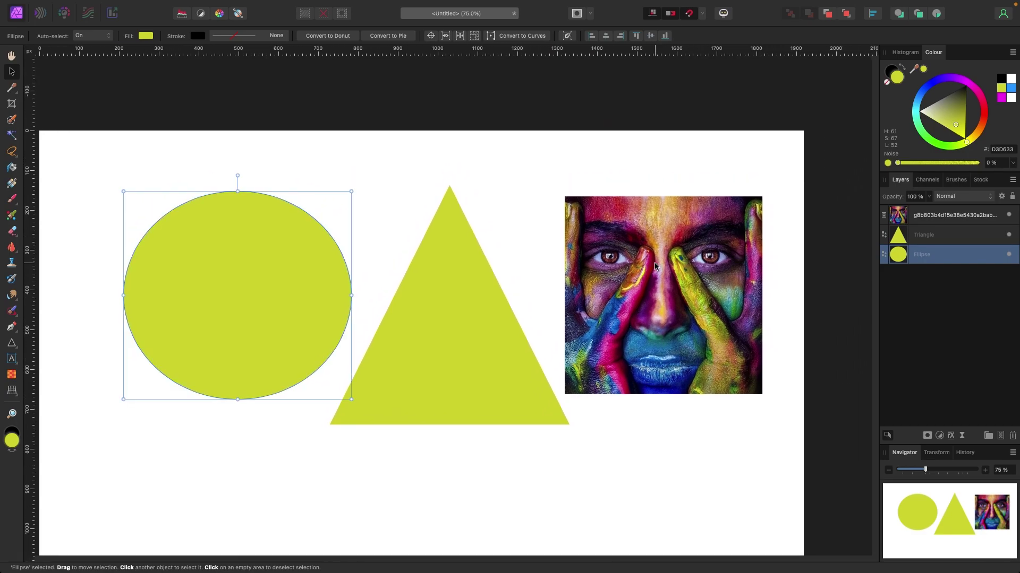
{"action": "scroll", "coordinate": [655, 266], "scroll_direction": "right", "scroll_amount": 3}
{"action": "scroll", "coordinate": [655, 266], "scroll_direction": "up", "scroll_amount": 5}
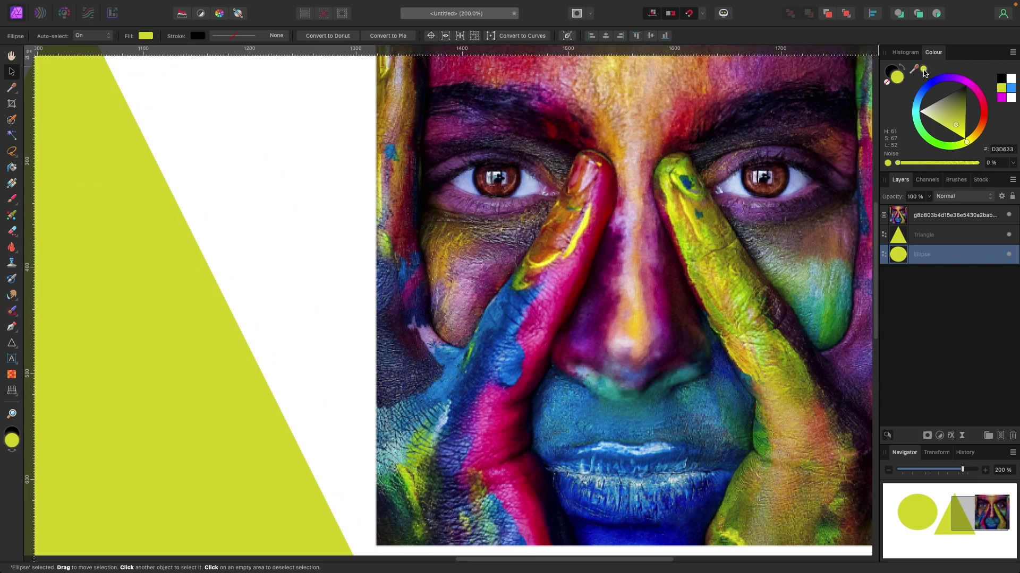
{"action": "left_click_drag", "start_coordinate": [924, 72], "coordinate": [313, 182]}
Zoom back out to the full layout and delete the yellow circle
{"action": "key", "text": "super+minus"}
{"action": "key", "text": "super+minus"}
{"action": "key", "text": "super+minus"}
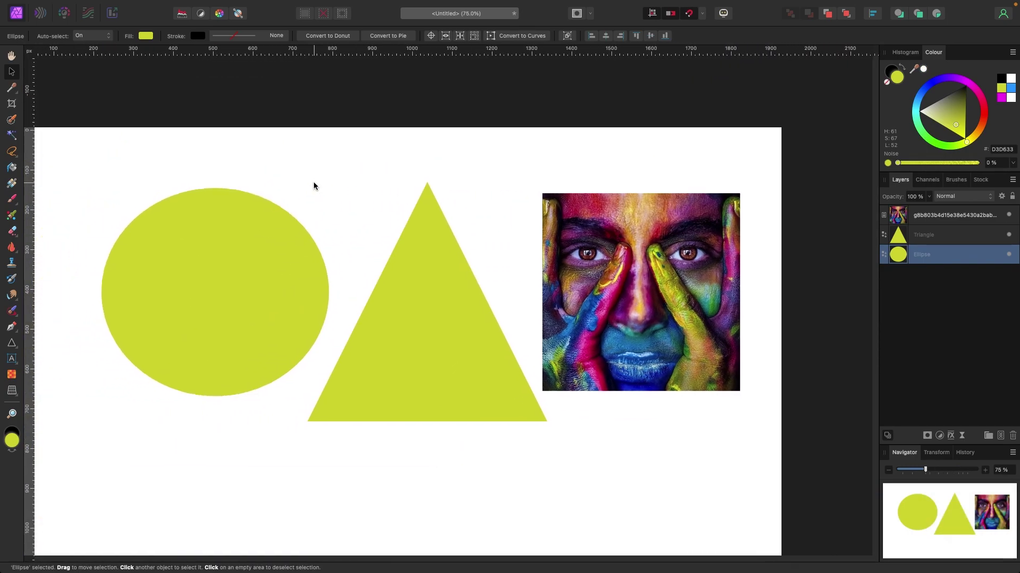
{"action": "scroll", "coordinate": [313, 182], "scroll_direction": "left", "scroll_amount": 3}
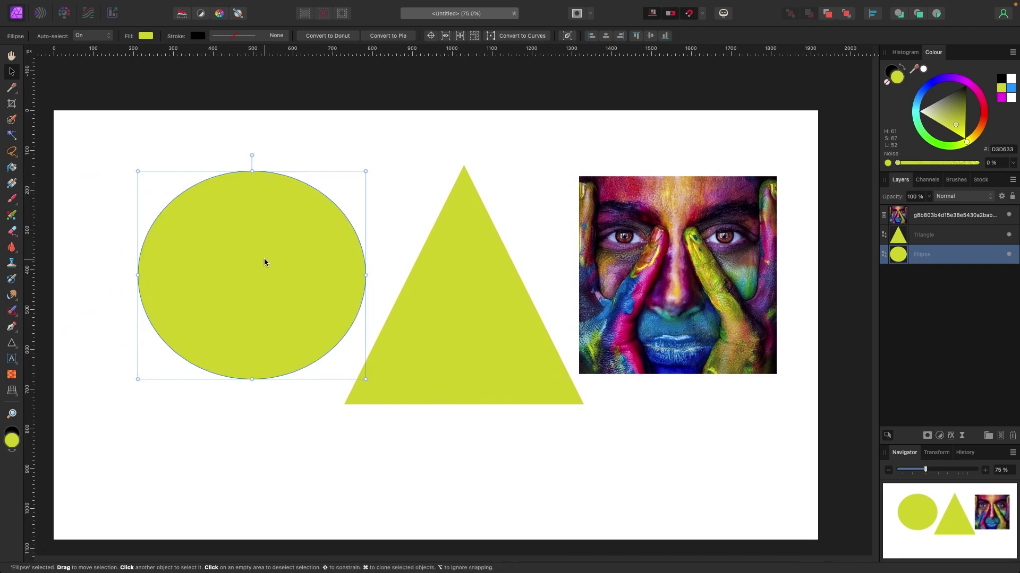
{"action": "key", "text": "Delete"}
Delete the yellow triangle and place the Pixabay sunset stock image on the canvas
{"action": "key", "text": "Delete"}
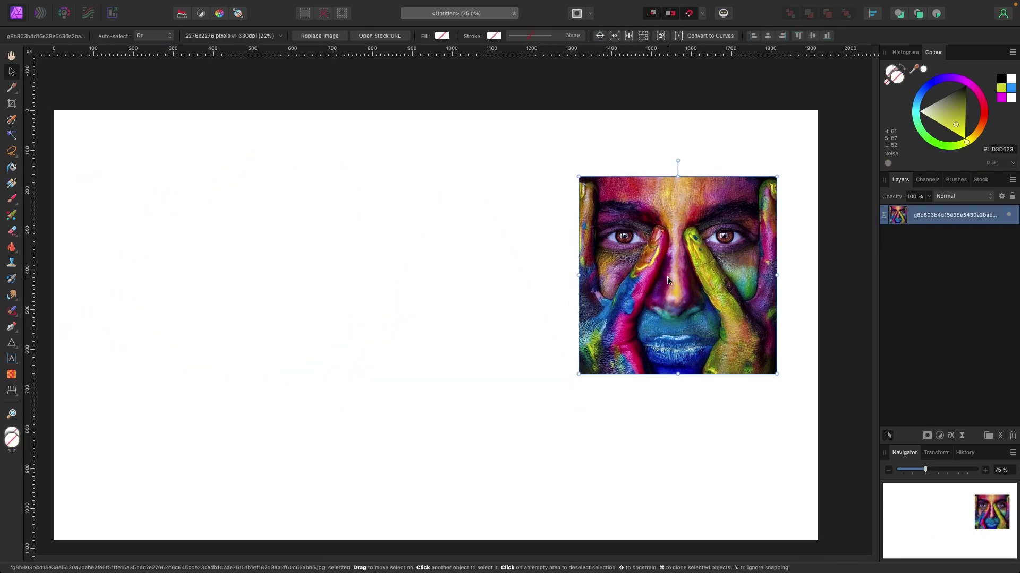
{"action": "key", "text": "Delete"}
{"action": "left_click", "coordinate": [985, 181]}
{"action": "scroll", "coordinate": [971, 275], "scroll_direction": "down", "scroll_amount": 5}
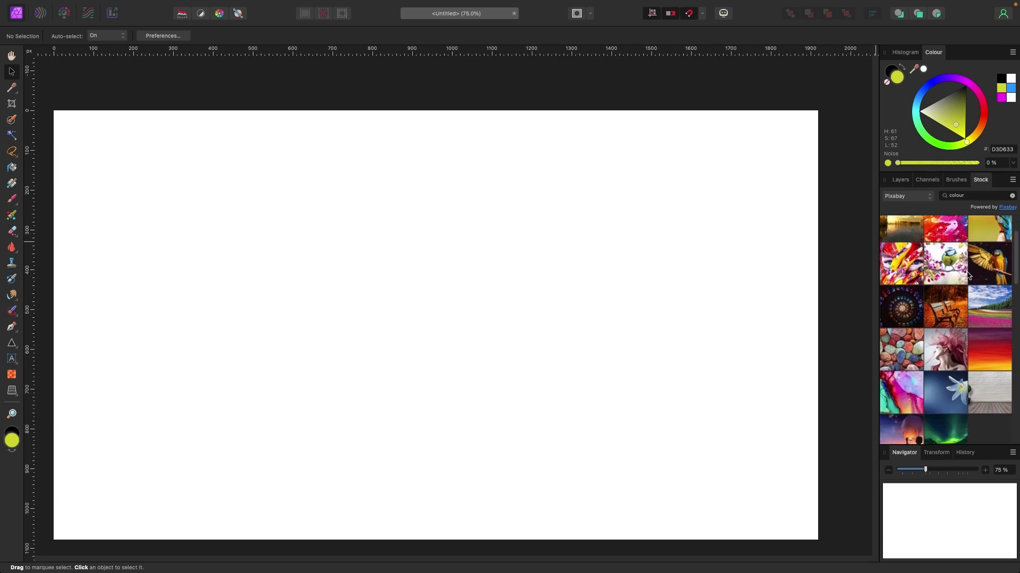
{"action": "scroll", "coordinate": [969, 275], "scroll_direction": "down", "scroll_amount": 1}
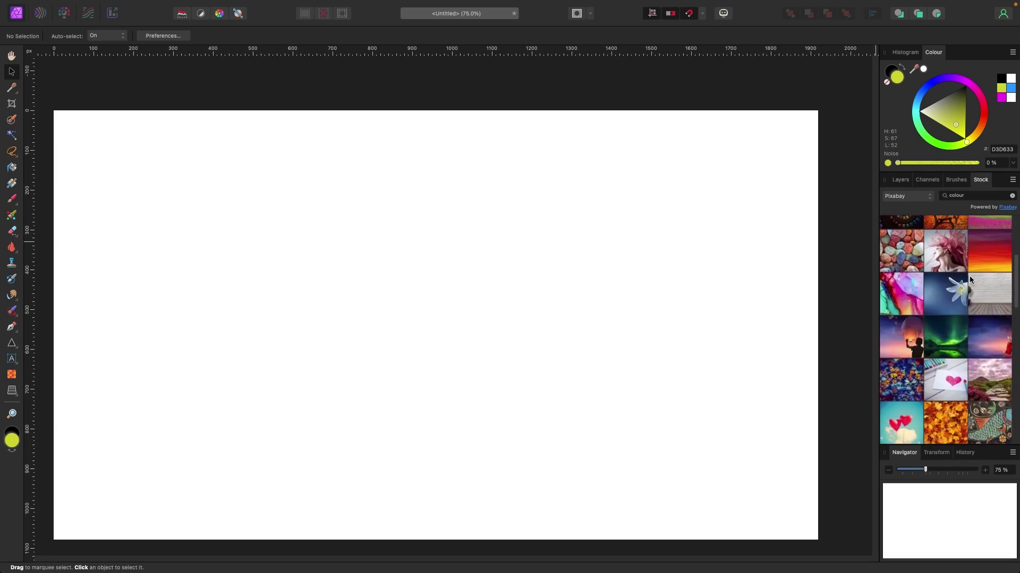
{"action": "scroll", "coordinate": [970, 275], "scroll_direction": "up", "scroll_amount": 1}
{"action": "left_click_drag", "start_coordinate": [986, 284], "coordinate": [382, 318]}
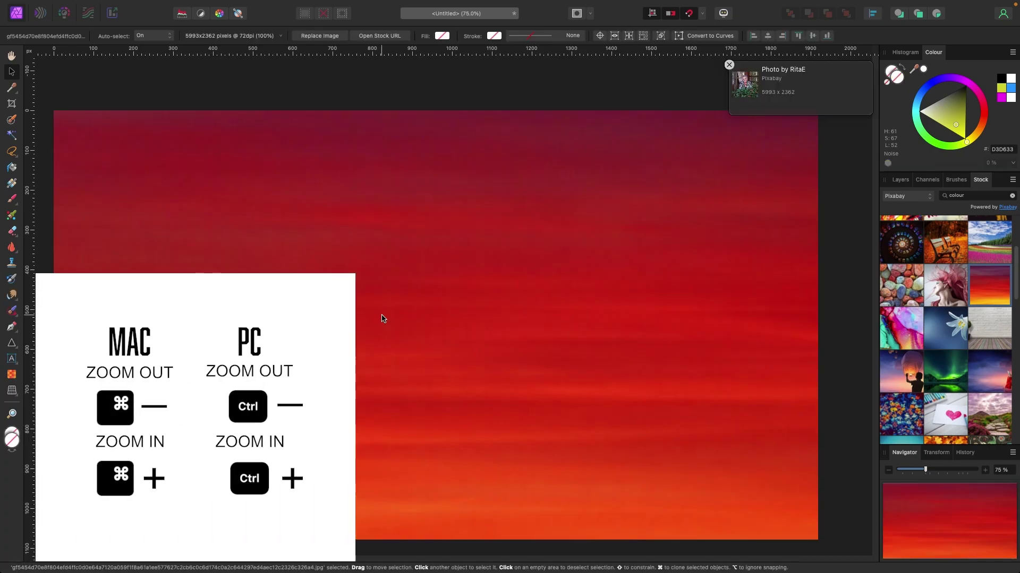
Shrink the sunset image to fit the page and centre it
{"action": "key", "text": "super+minus"}
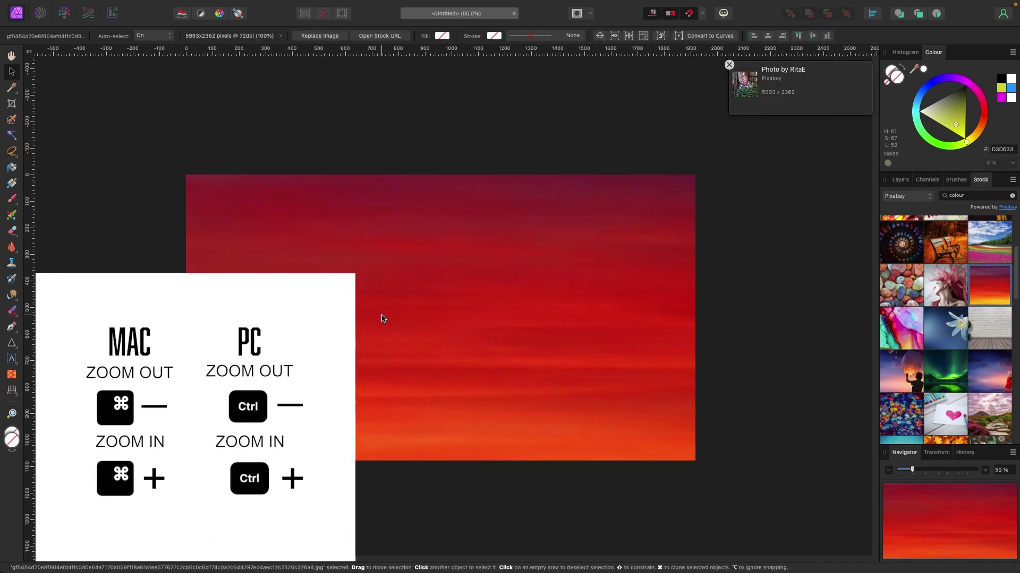
{"action": "key", "text": "super+minus"}
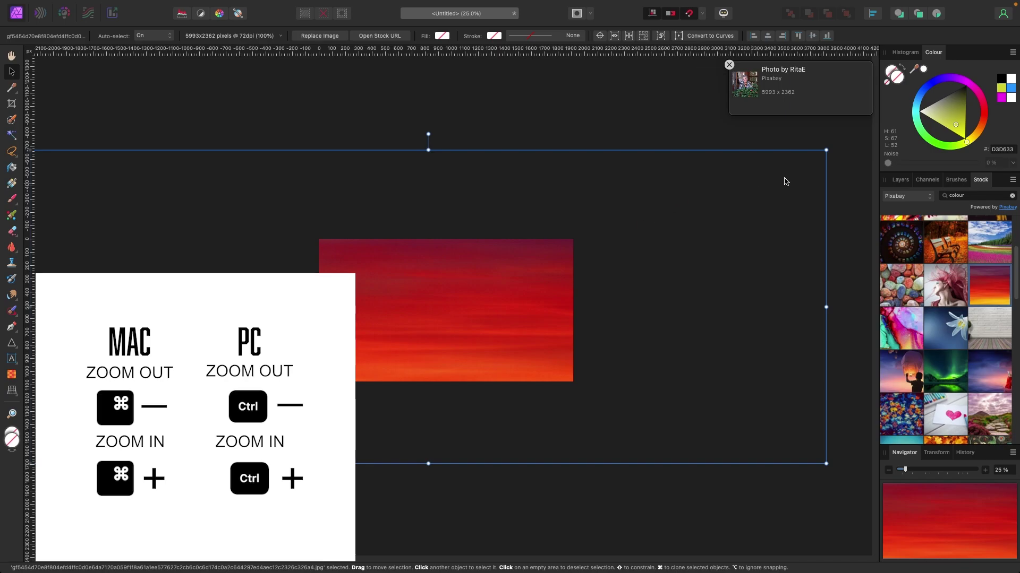
{"action": "left_click_drag", "start_coordinate": [827, 148], "coordinate": [583, 246]}
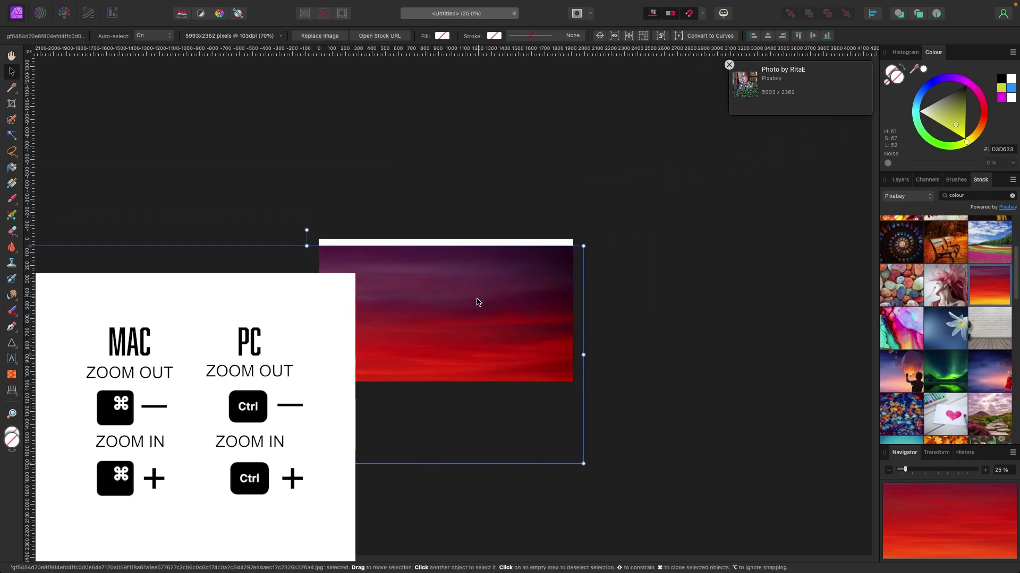
{"action": "left_click_drag", "start_coordinate": [475, 298], "coordinate": [658, 270]}
{"action": "left_click_drag", "start_coordinate": [210, 211], "coordinate": [362, 274]}
{"action": "left_click_drag", "start_coordinate": [507, 343], "coordinate": [430, 309]}
{"action": "left_click", "coordinate": [193, 267]}
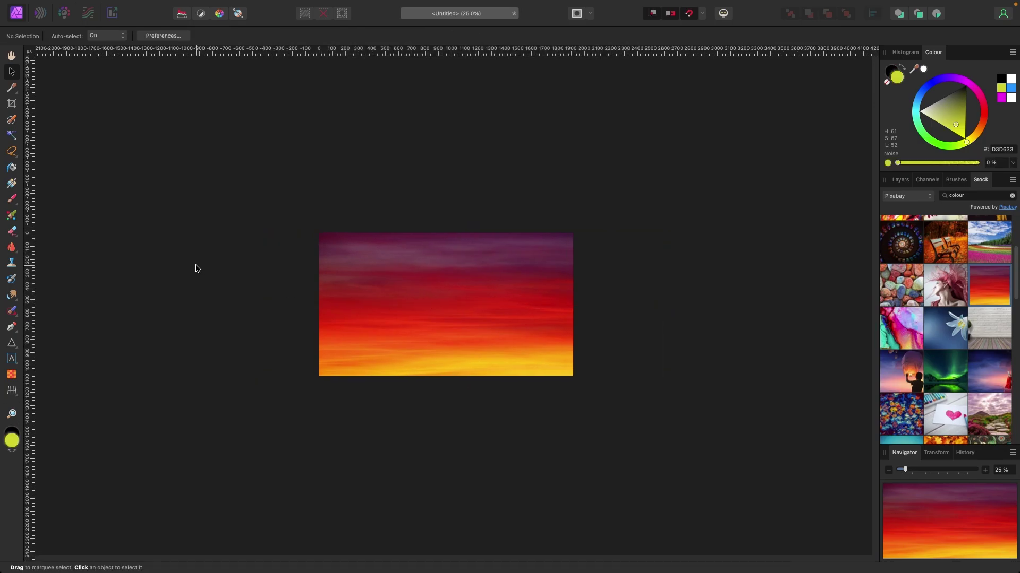
{"action": "key", "text": "super+0"}
{"action": "key", "text": "super+minus"}
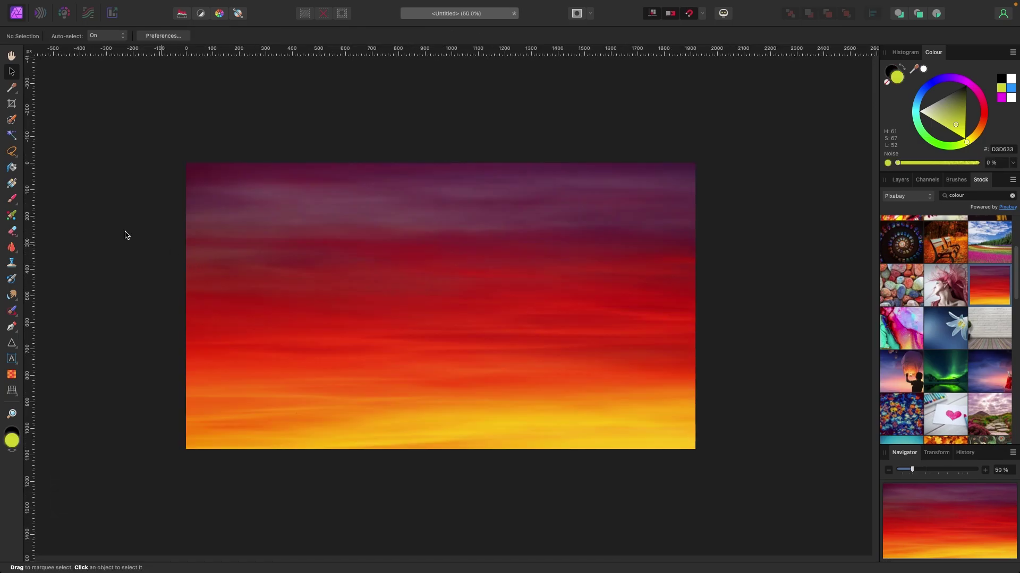
Create large 430 pt Arial artistic text reading 'design.' over the sunset
{"action": "left_click", "coordinate": [18, 362]}
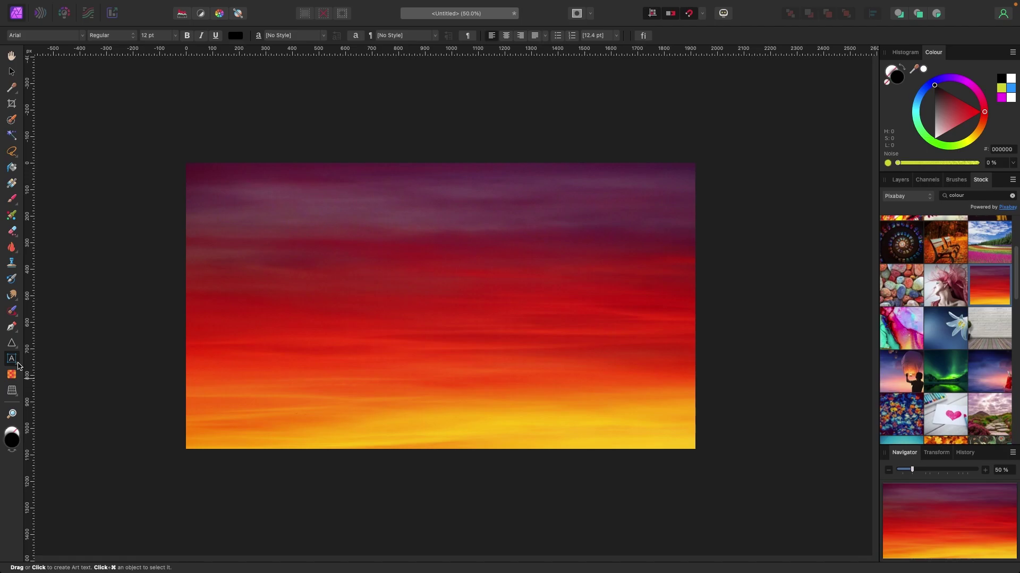
{"action": "left_click_drag", "start_coordinate": [223, 215], "coordinate": [281, 295]}
{"action": "type", "text": "design"}
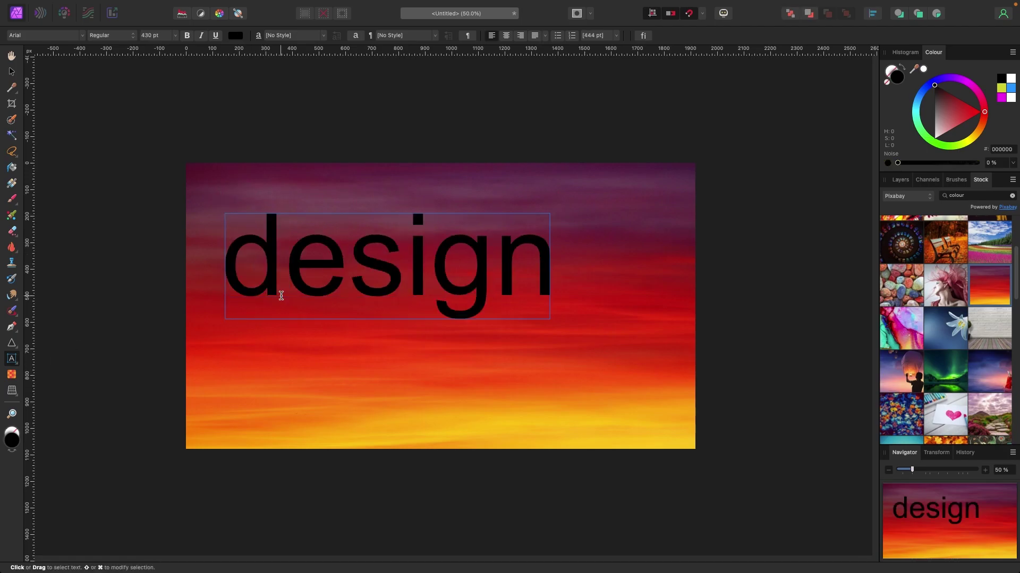
{"action": "type", "text": "."}
{"action": "key", "text": "Escape"}
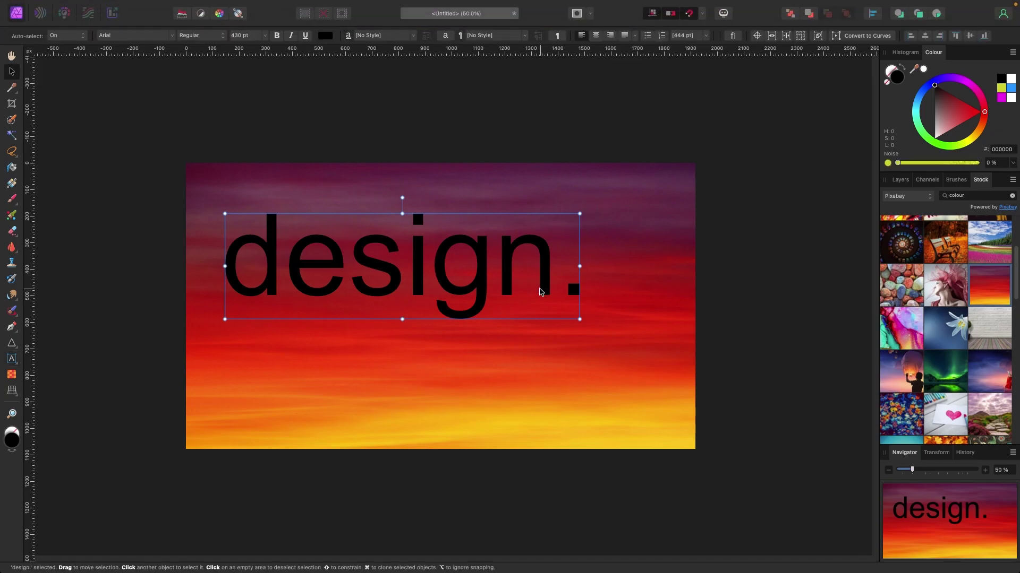
Make the 'design.' text white and shift it to the right
{"action": "left_click_drag", "start_coordinate": [540, 291], "coordinate": [558, 291]}
{"action": "left_click_drag", "start_coordinate": [934, 85], "coordinate": [922, 176]}
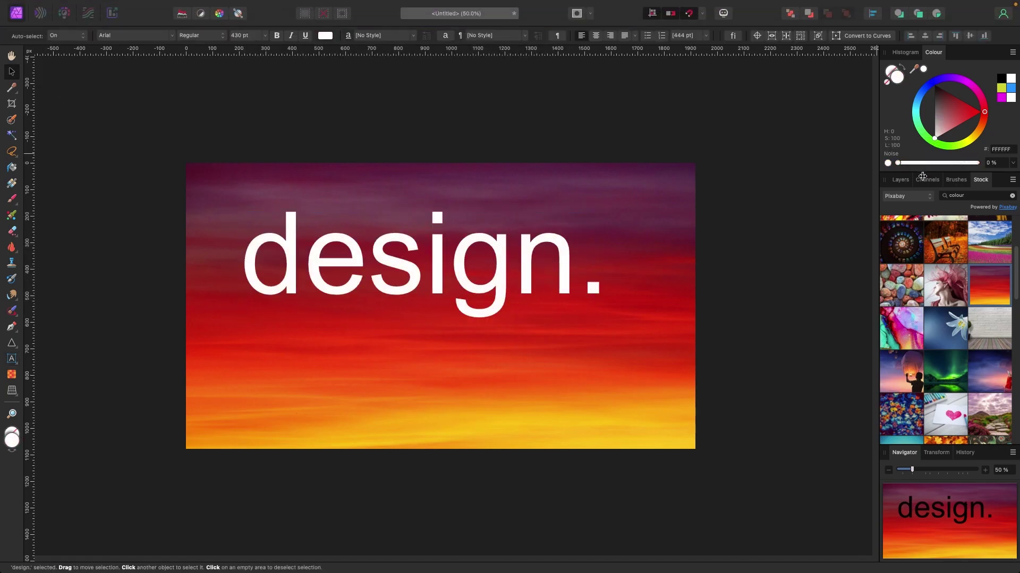
{"action": "left_click_drag", "start_coordinate": [481, 276], "coordinate": [513, 280]}
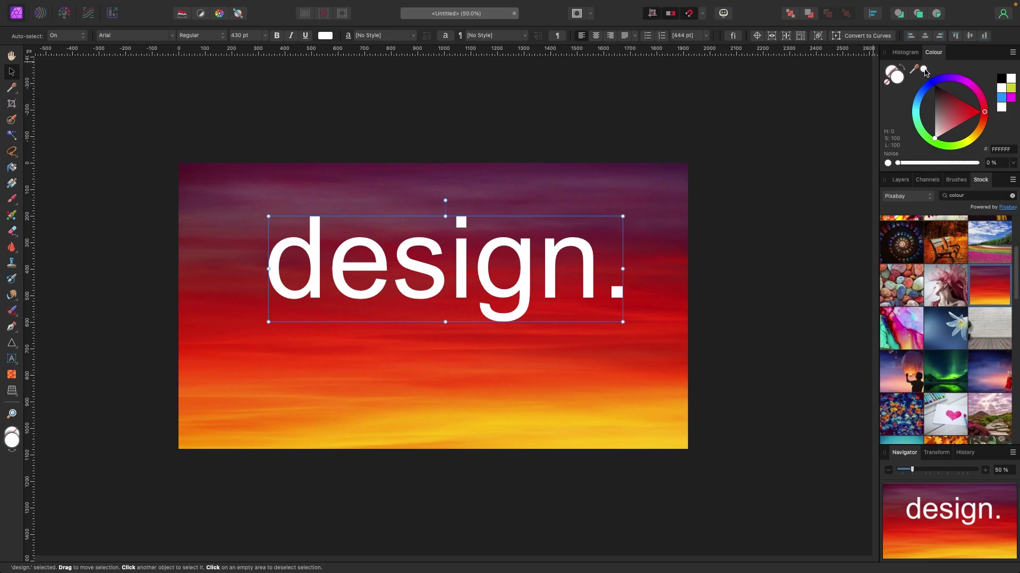
Colour the 'design.' text with yellow FFC01B sampled from the sunset, then move it lower
{"action": "left_click_drag", "start_coordinate": [924, 72], "coordinate": [538, 432]}
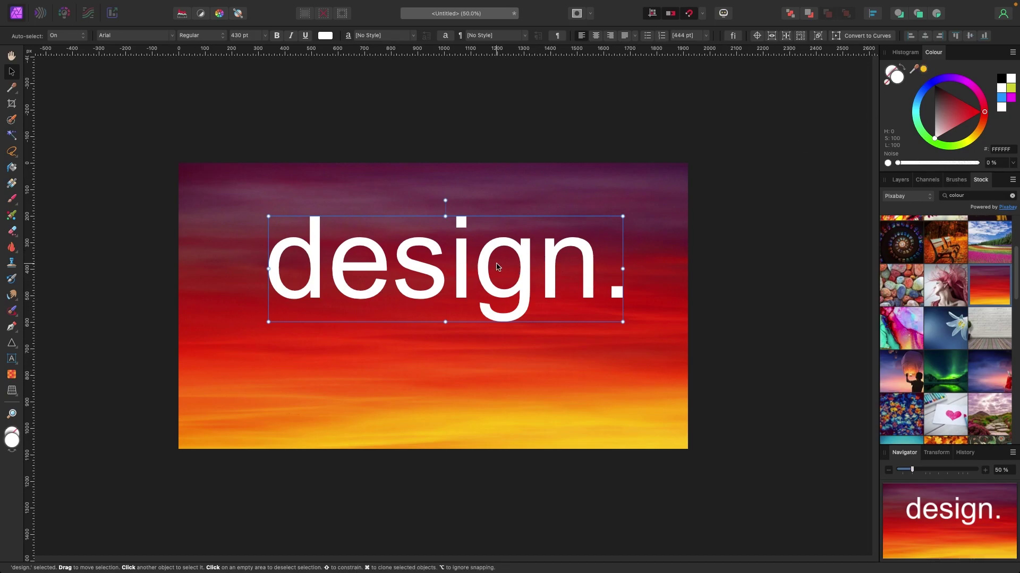
{"action": "left_click", "coordinate": [923, 69]}
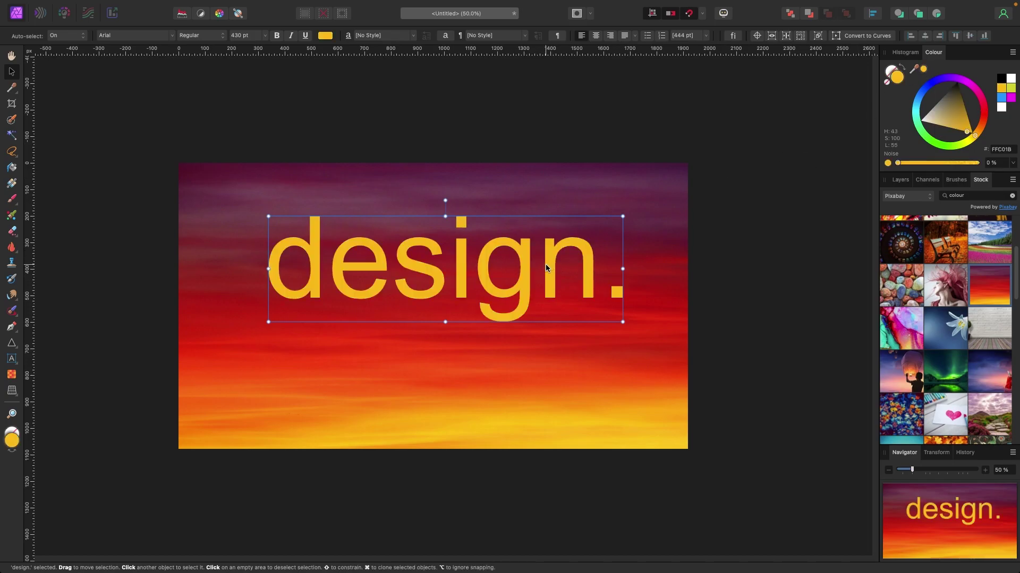
{"action": "left_click_drag", "start_coordinate": [545, 264], "coordinate": [542, 286]}
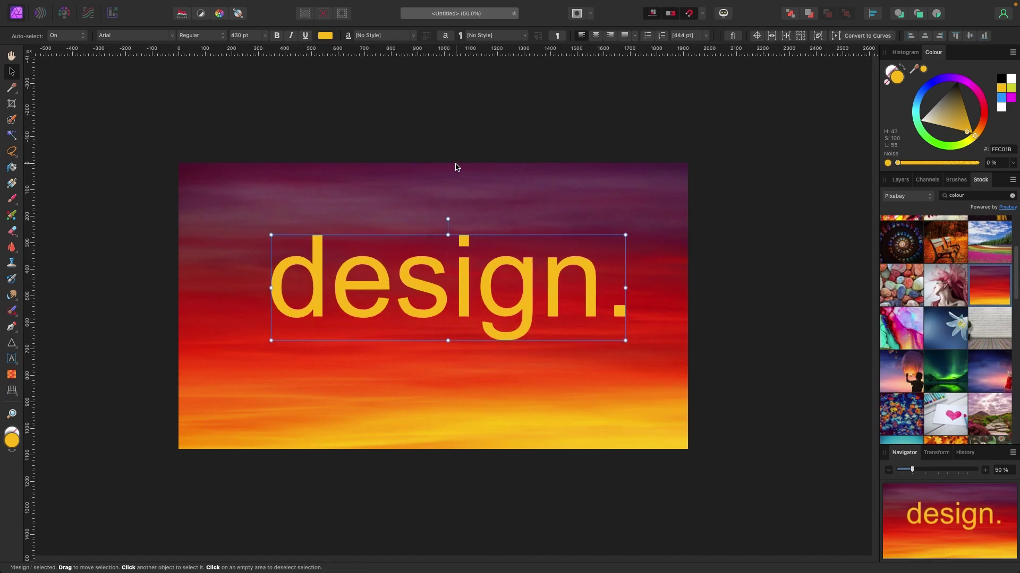
Exit full screen, narrow the window, nudge the text up, and sample purple 8422D6 from the wallpaper
{"action": "mouse_move", "coordinate": [141, 1]}
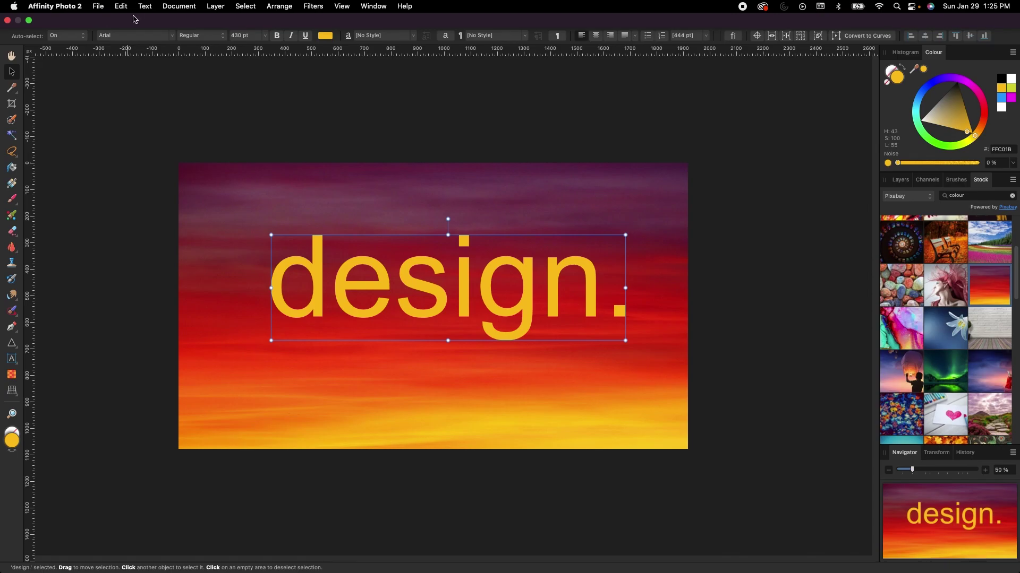
{"action": "left_click", "coordinate": [29, 21]}
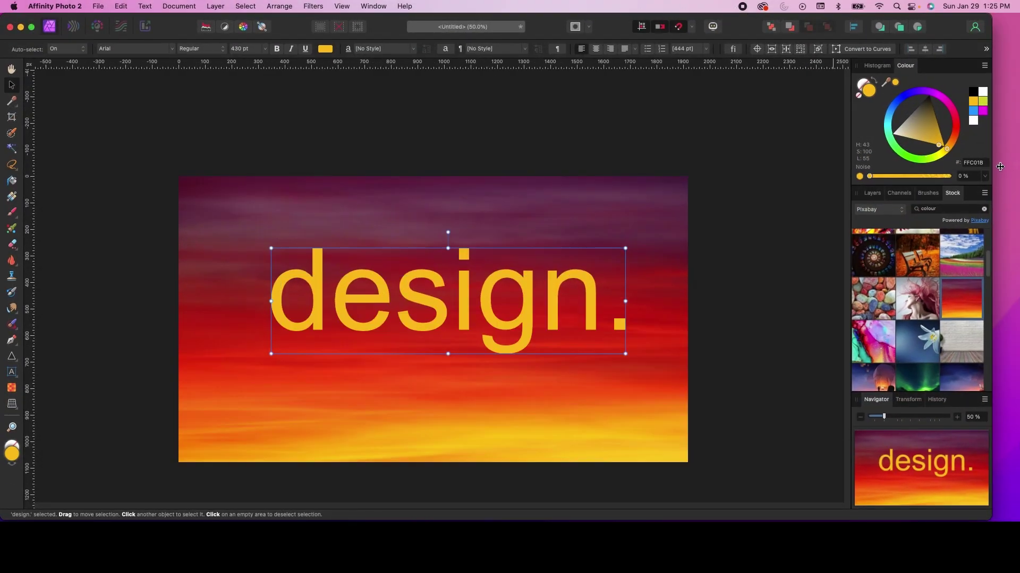
{"action": "left_click_drag", "start_coordinate": [992, 168], "coordinate": [958, 169]}
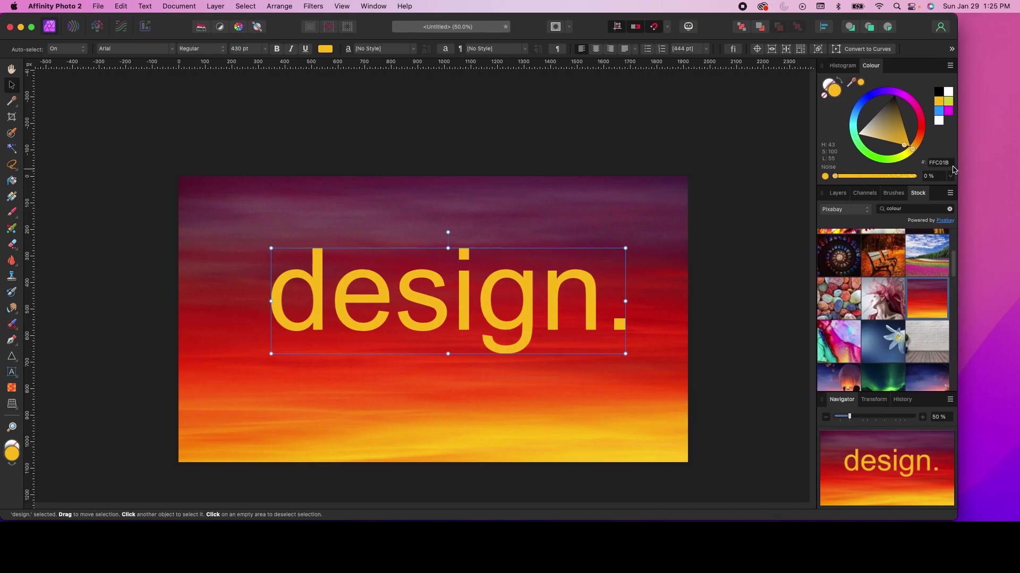
{"action": "left_click_drag", "start_coordinate": [492, 293], "coordinate": [478, 274]}
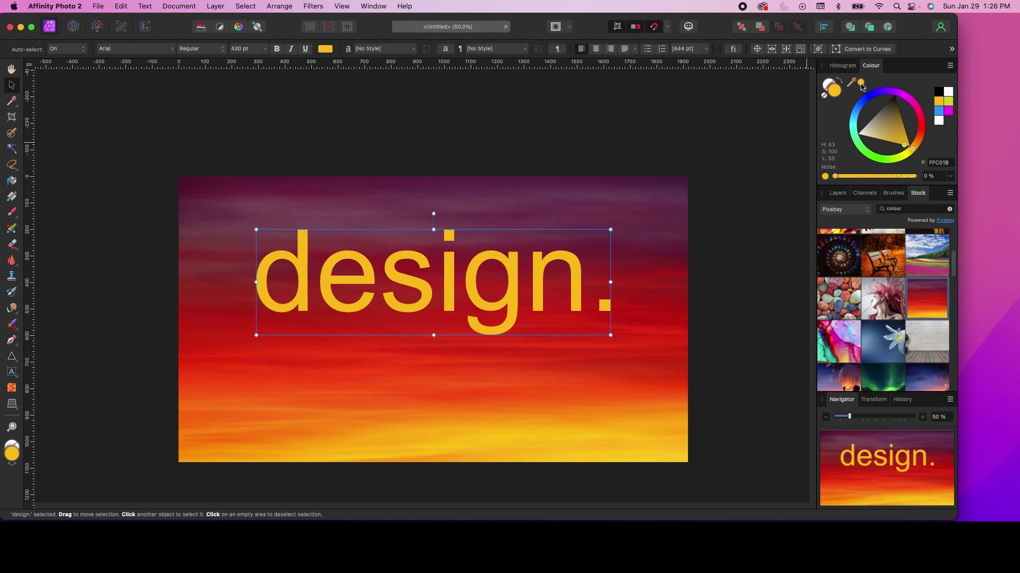
{"action": "left_click_drag", "start_coordinate": [861, 85], "coordinate": [989, 410]}
Apply the sampled purple to 'design.', return to full screen, then reset the text to white FFFFFF
{"action": "left_click", "coordinate": [861, 83]}
{"action": "left_click_drag", "start_coordinate": [475, 305], "coordinate": [508, 321]}
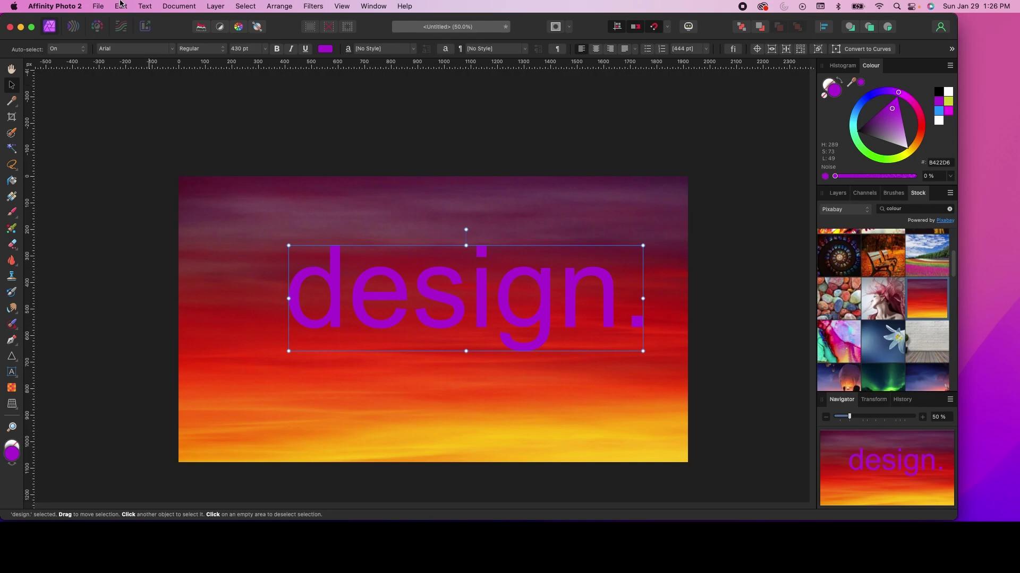
{"action": "left_click", "coordinate": [32, 27]}
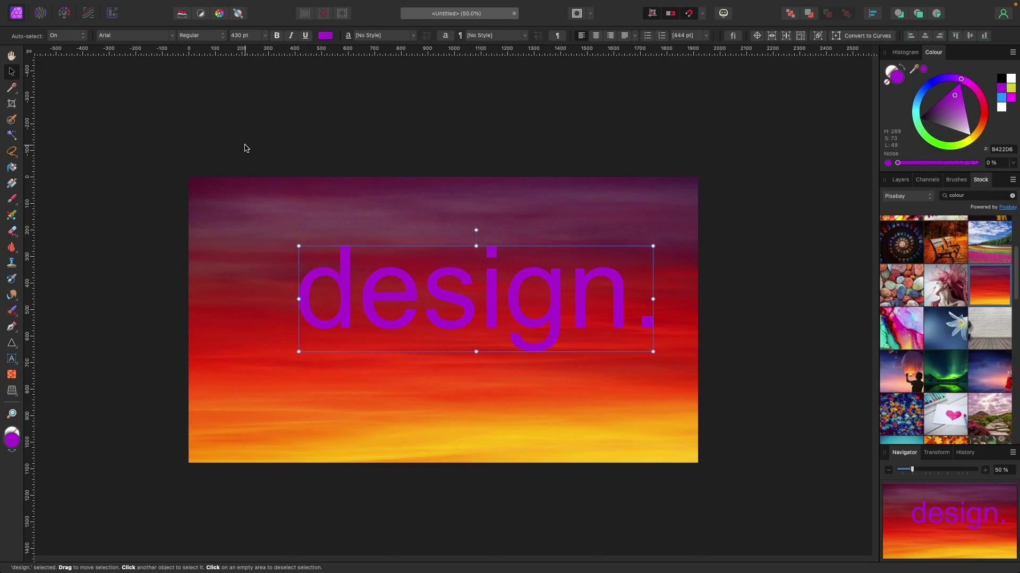
{"action": "left_click_drag", "start_coordinate": [532, 302], "coordinate": [500, 312]}
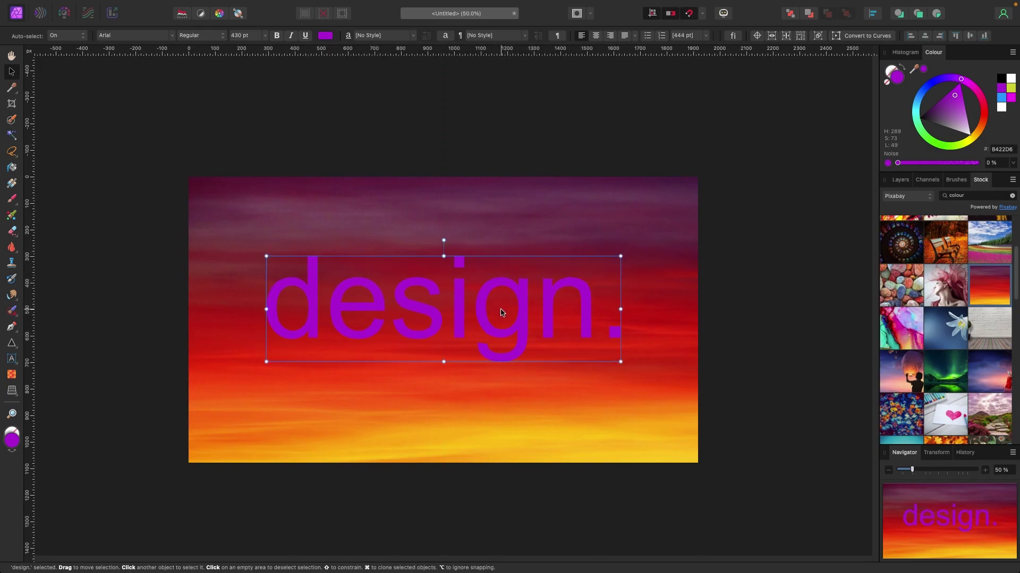
{"action": "left_click", "coordinate": [970, 134]}
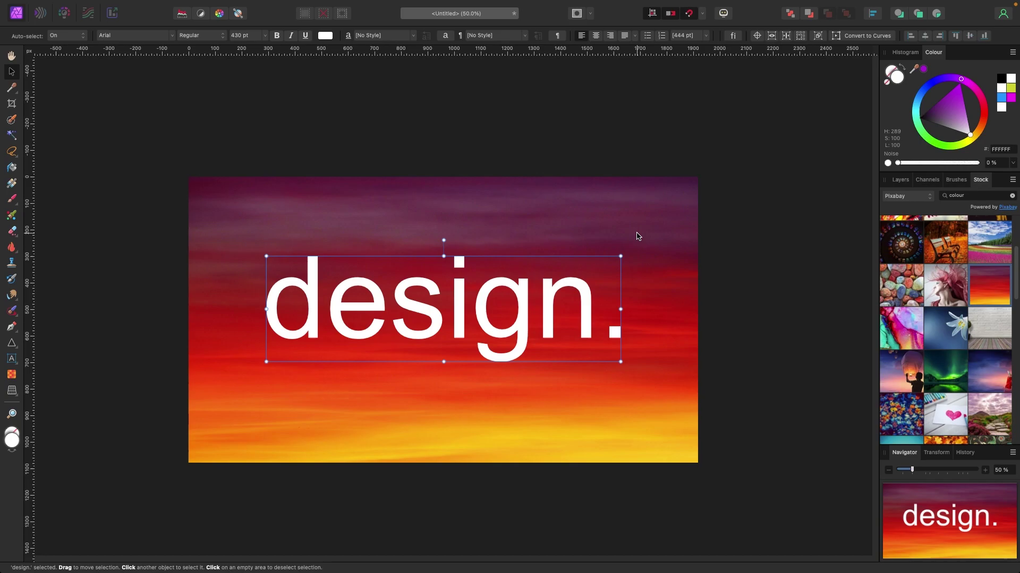